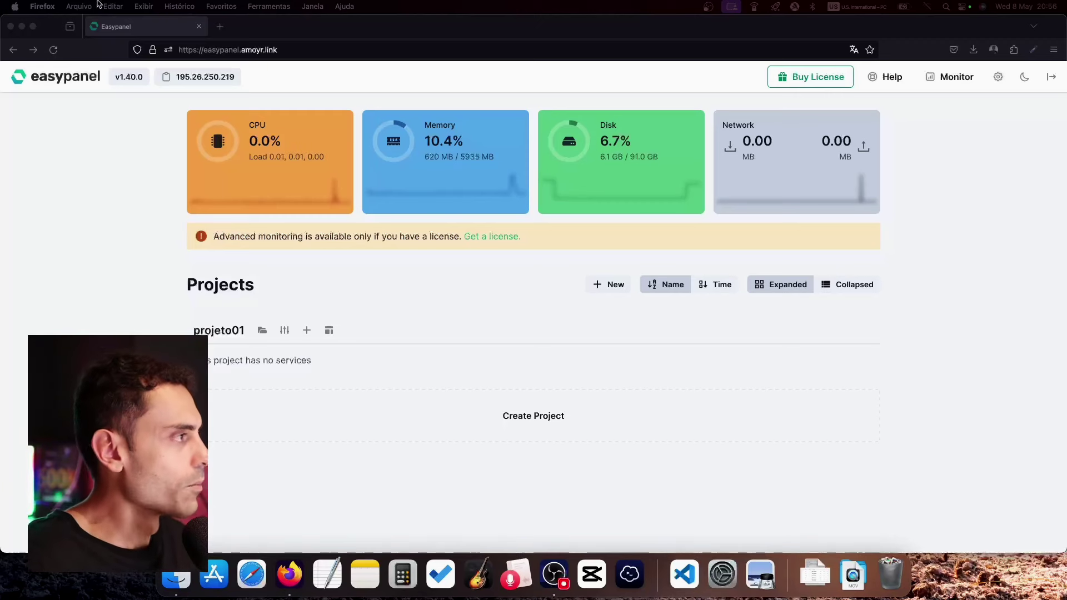
Step: Open hpanel.hostinger.com in a new browser tab and go to the DNS records of typebot.top
left_click(269, 35)
double_click(269, 33)
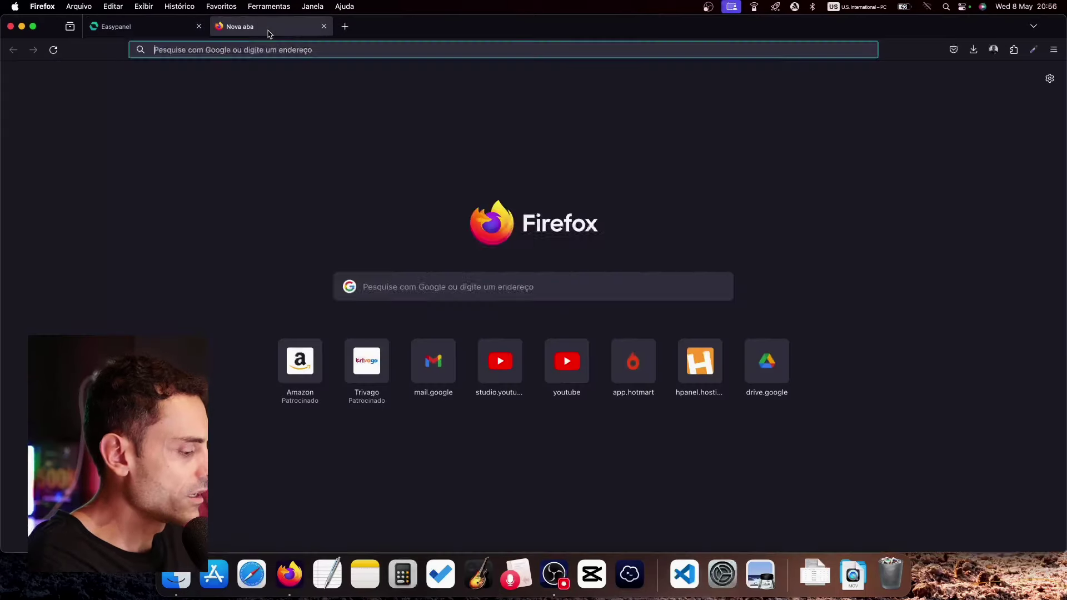
type("hpanel.hostinger.com/")
key("Return")
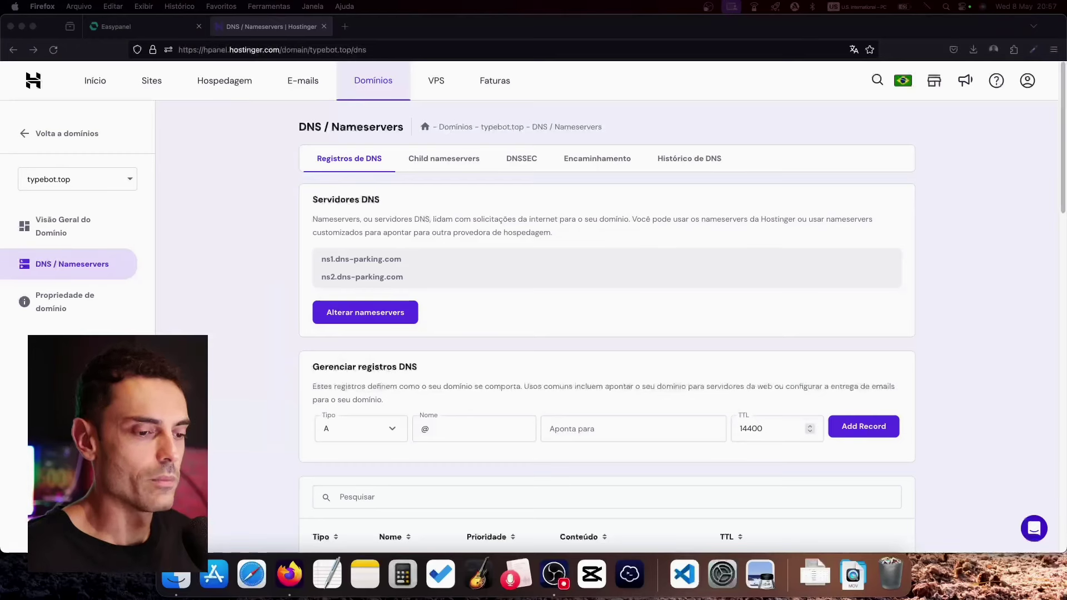
Step: Fill in a DNS record of type A named evolutionapi that points to 195.26.250.219
scroll(295, 383, "down", 1)
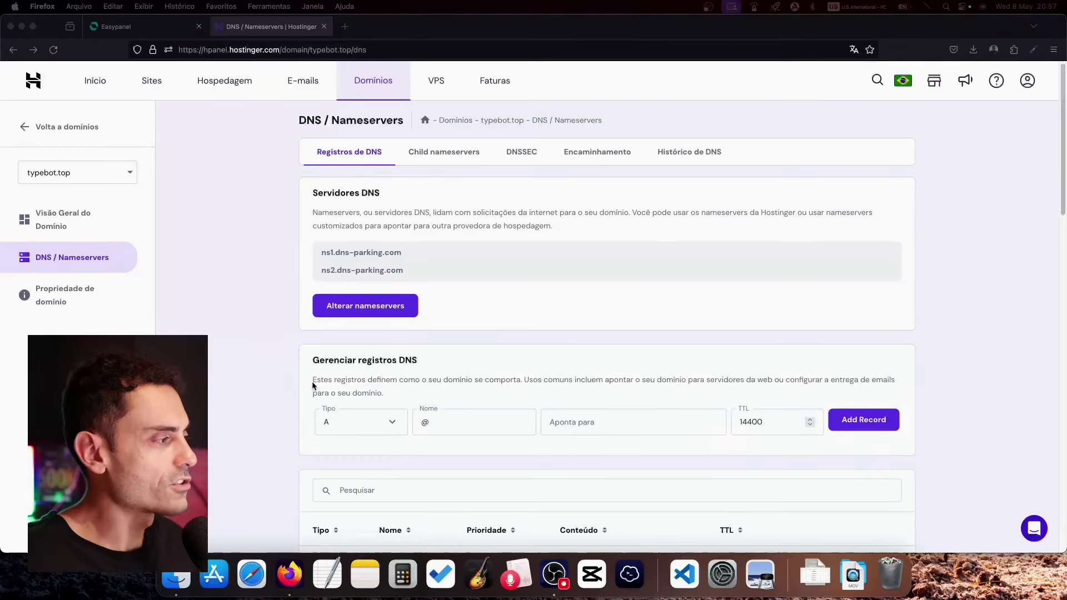
scroll(330, 395, "down", 5)
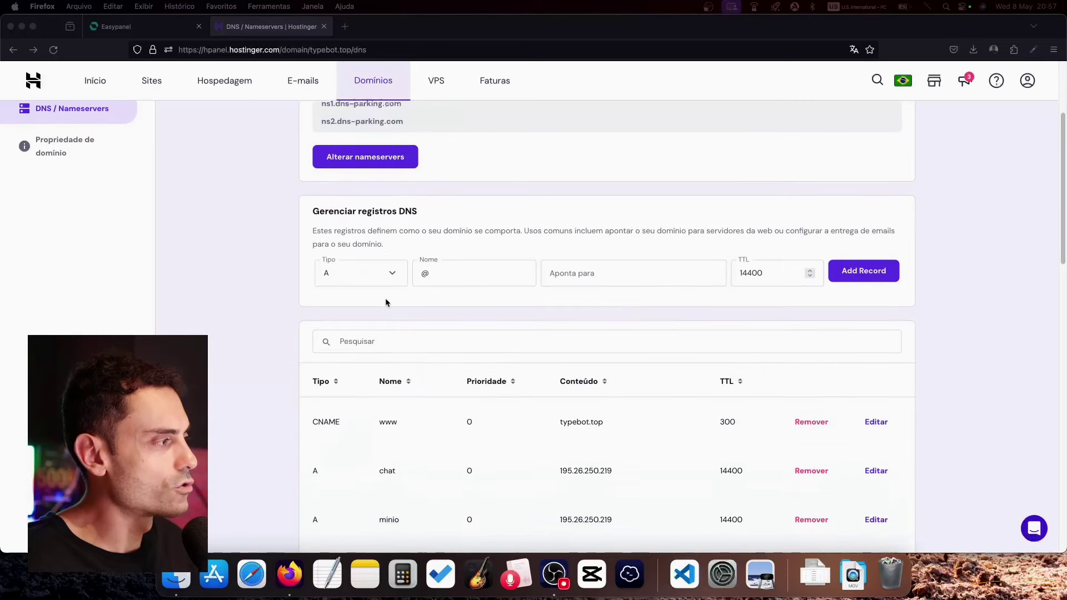
left_click(338, 277)
left_click(337, 276)
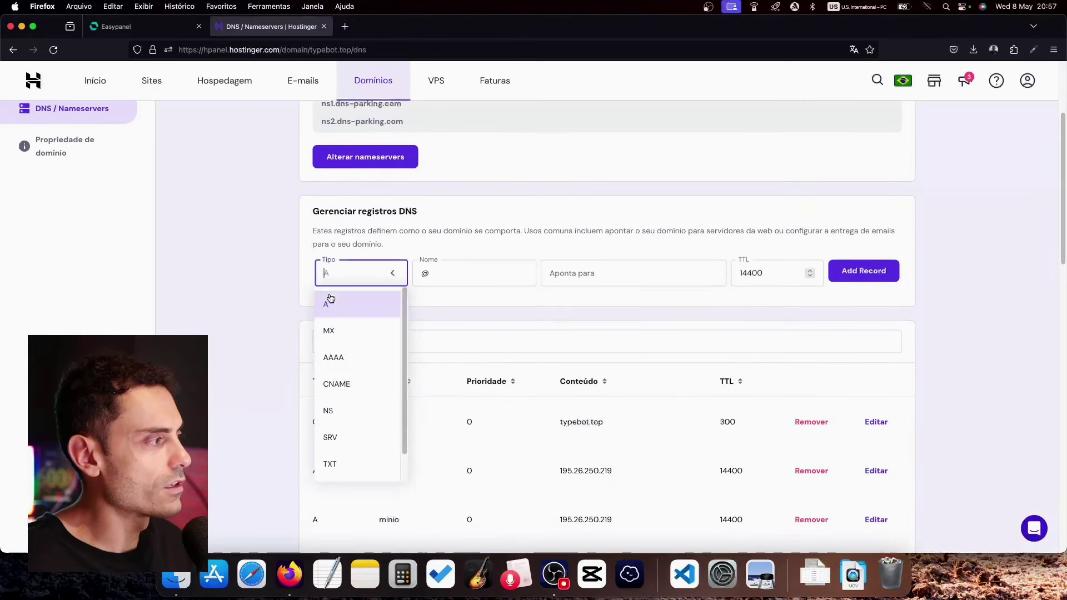
left_click(330, 311)
left_click(468, 270)
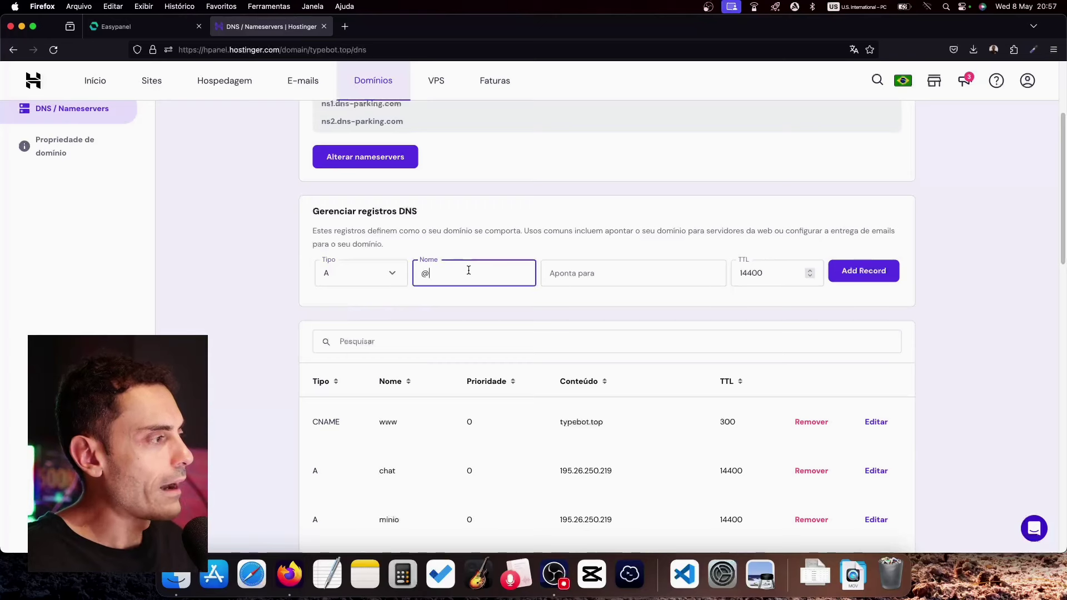
type("evolutio")
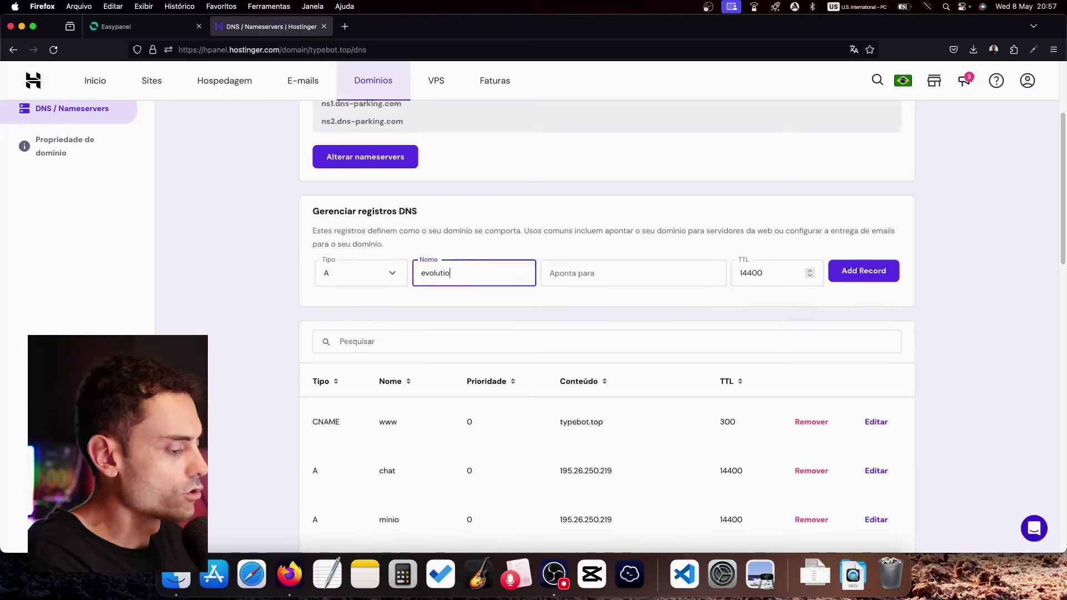
type("napi")
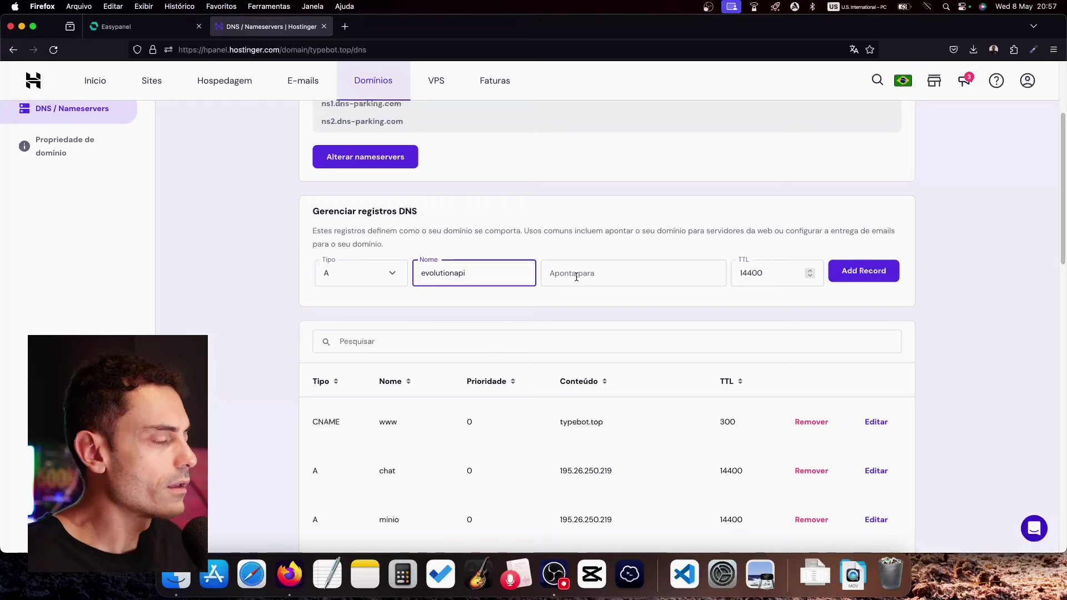
triple_click(575, 469)
key("super+c")
left_click(577, 272)
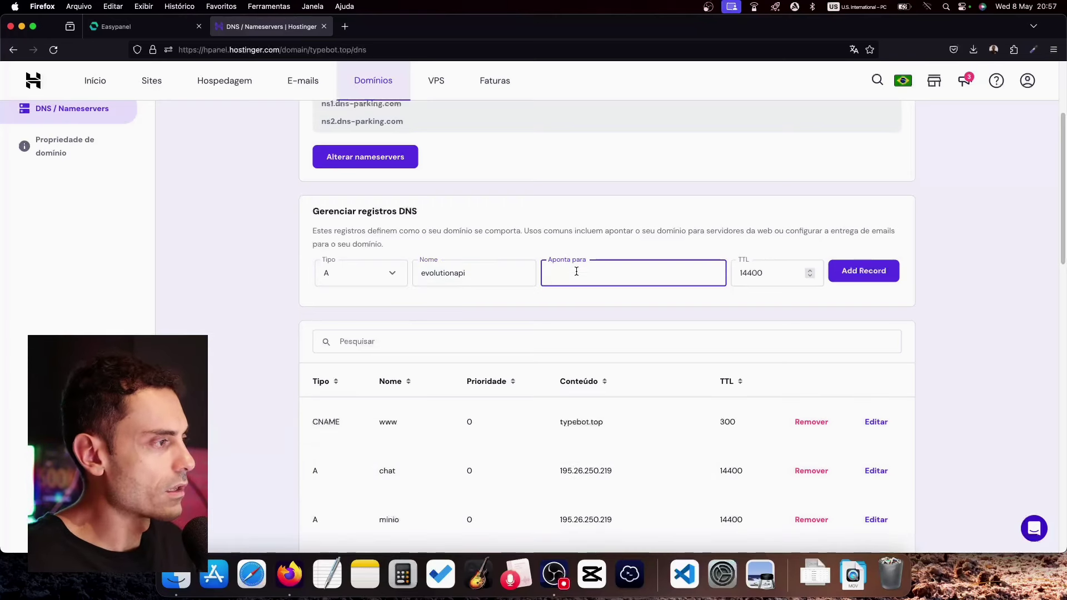
key("super+v")
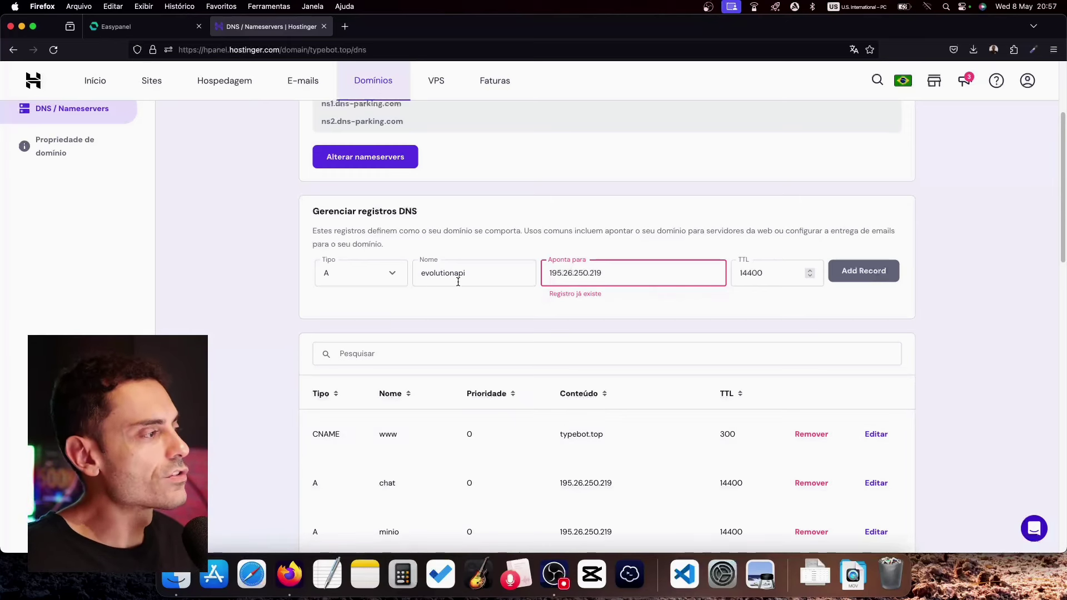
Step: Extend the record name to evolutionapi.typebot.top and restore it to evolutionapi
left_click(427, 275)
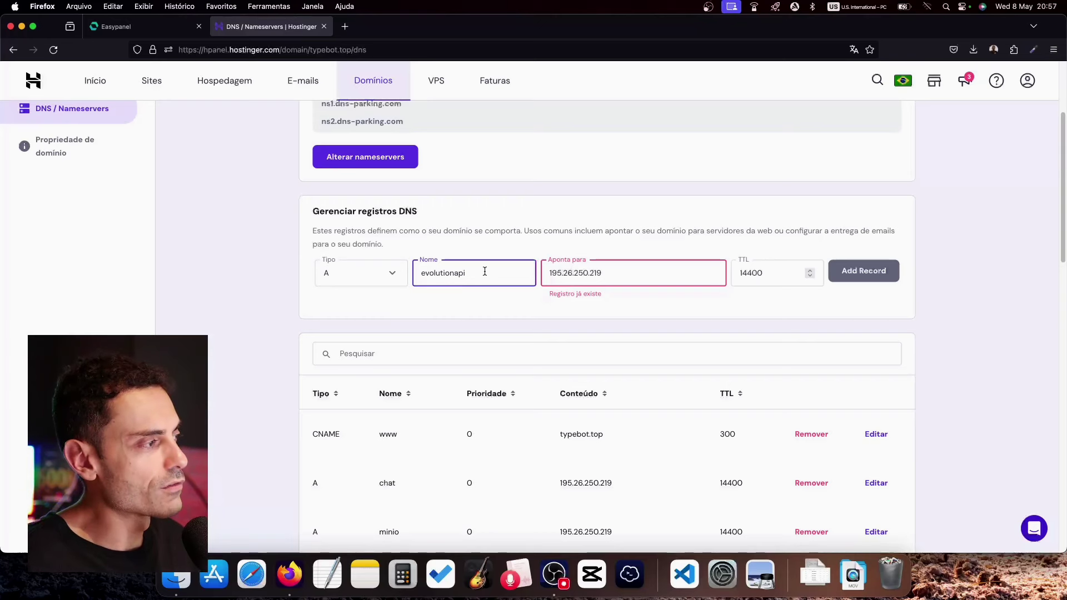
type(".typebot.top")
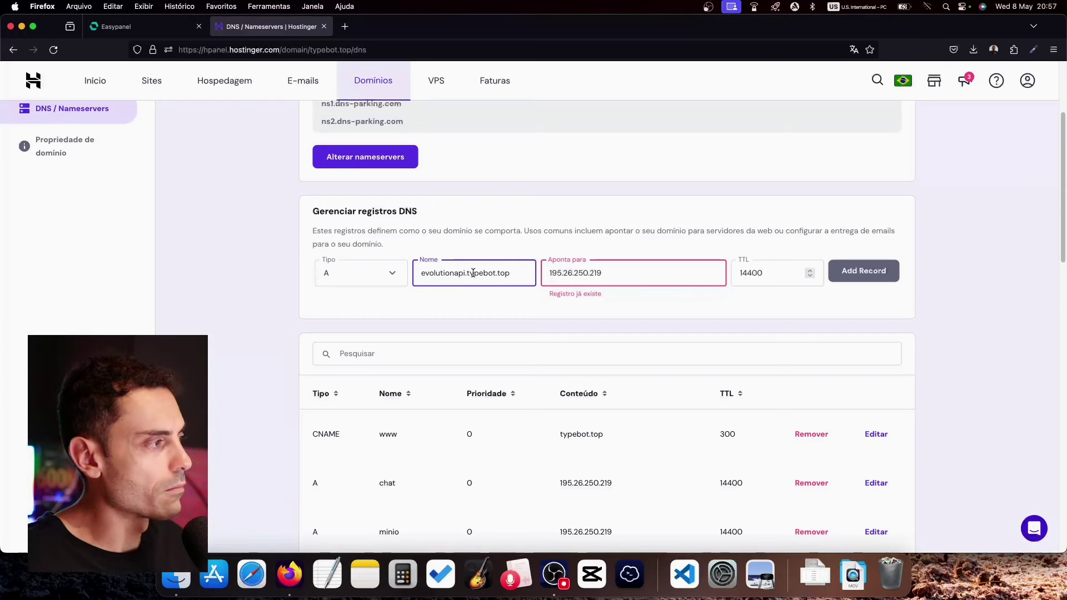
left_click_drag(528, 275, 464, 275)
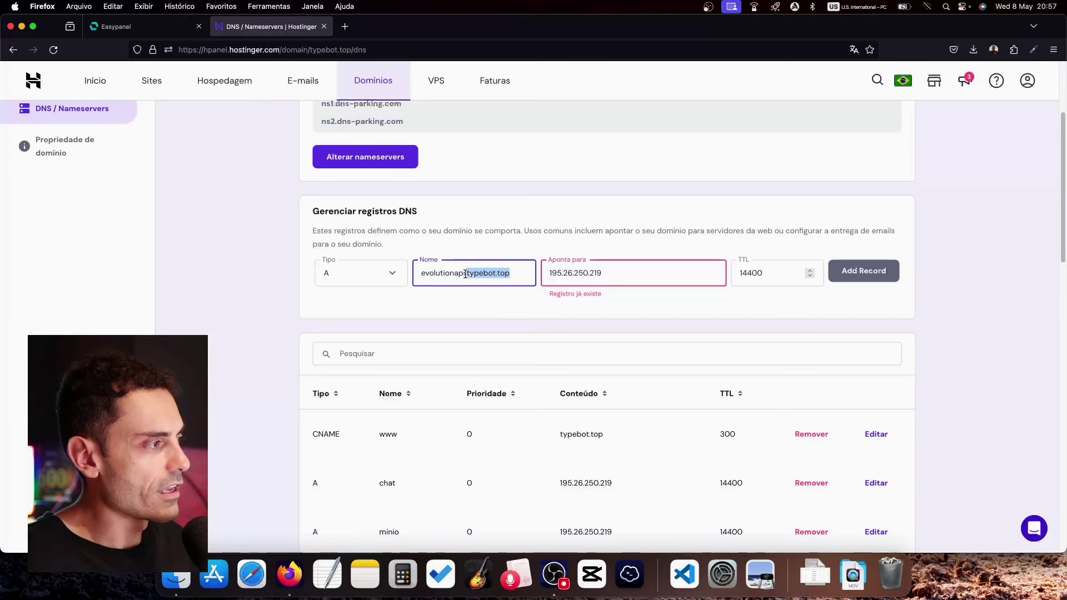
left_click(467, 276)
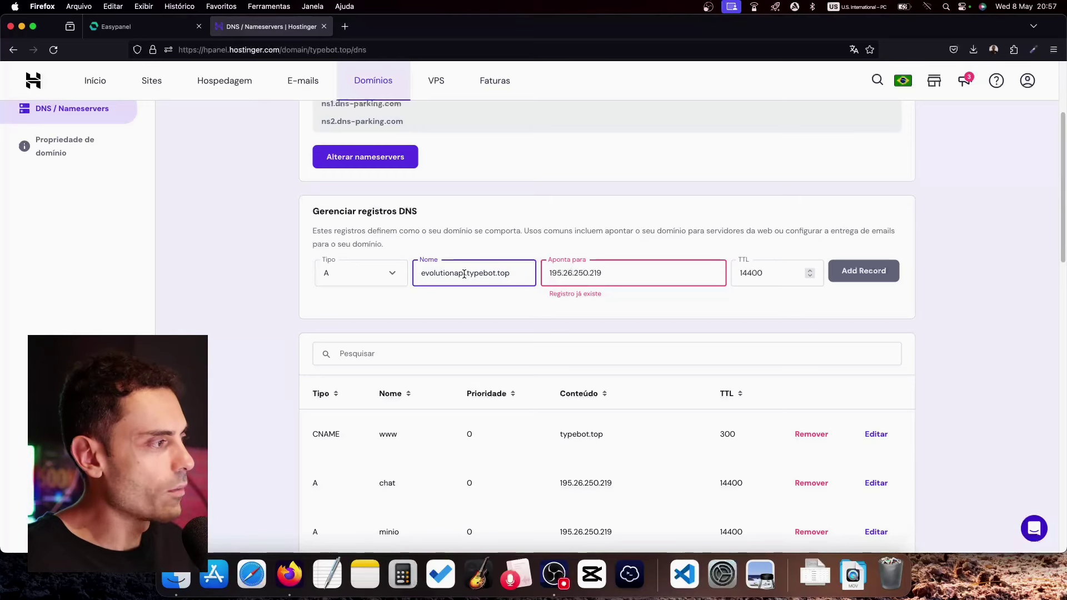
left_click_drag(465, 274, 545, 280)
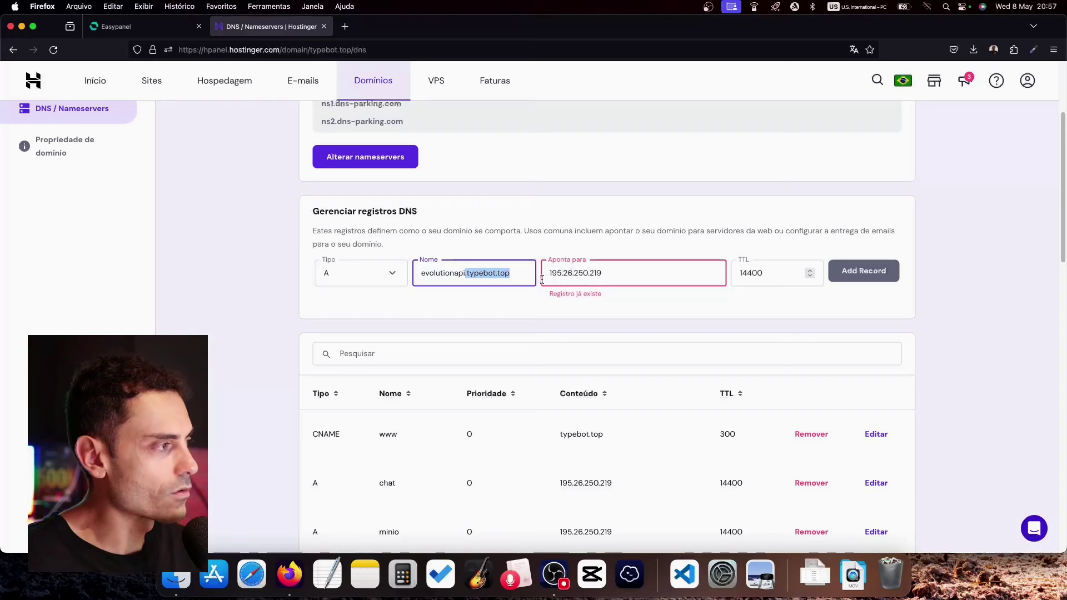
left_click(530, 278)
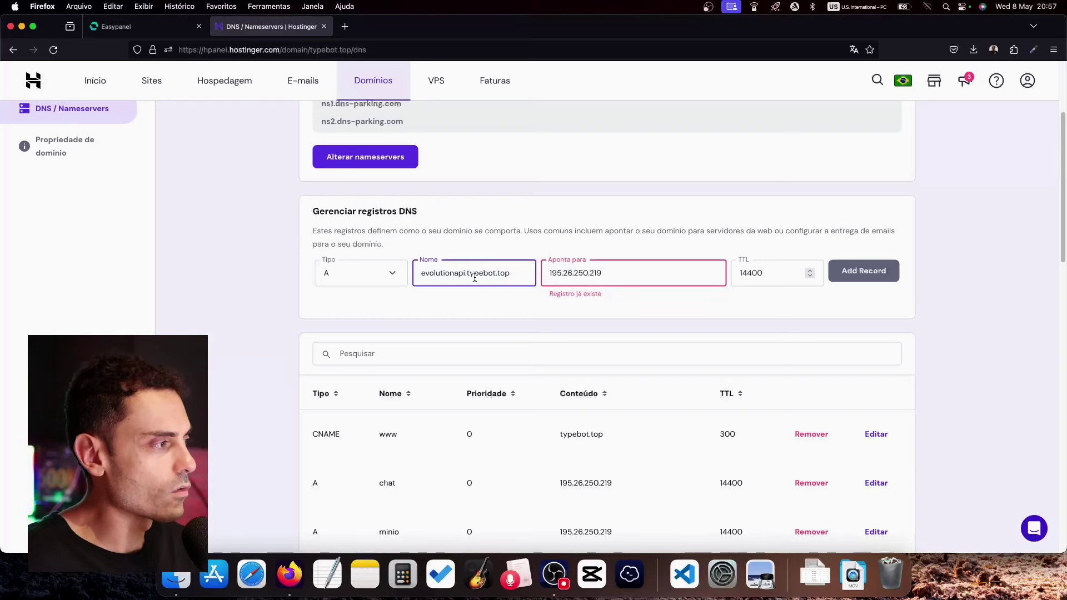
left_click_drag(464, 274, 421, 274)
left_click(499, 274)
left_click(513, 272)
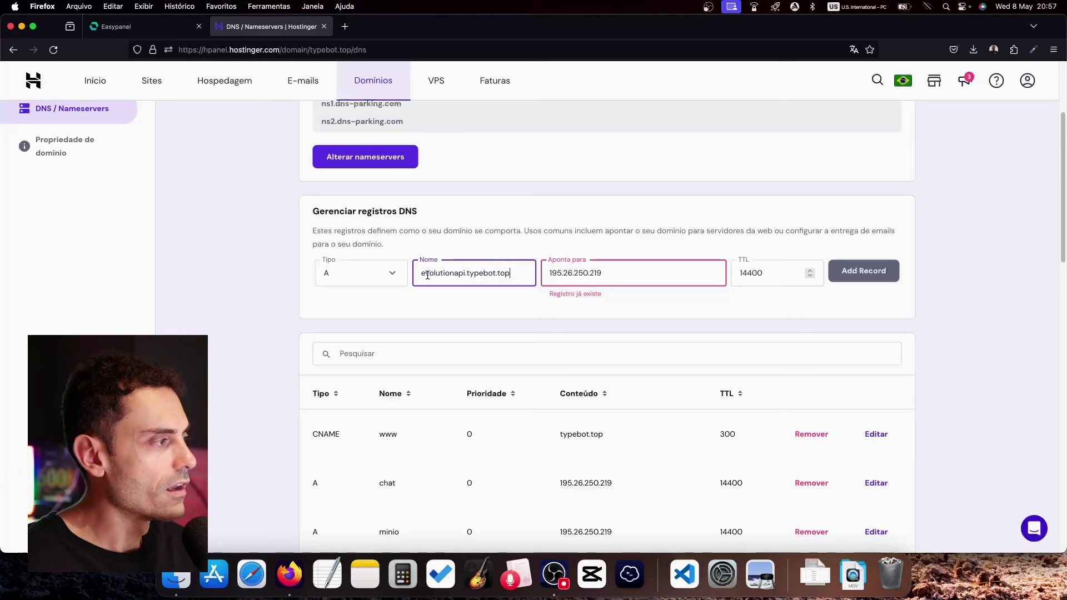
mouse_move(466, 274)
left_mouse_down()
mouse_move(510, 274)
mouse_move(470, 274)
left_mouse_up()
left_click(509, 274)
key("BackSpace")
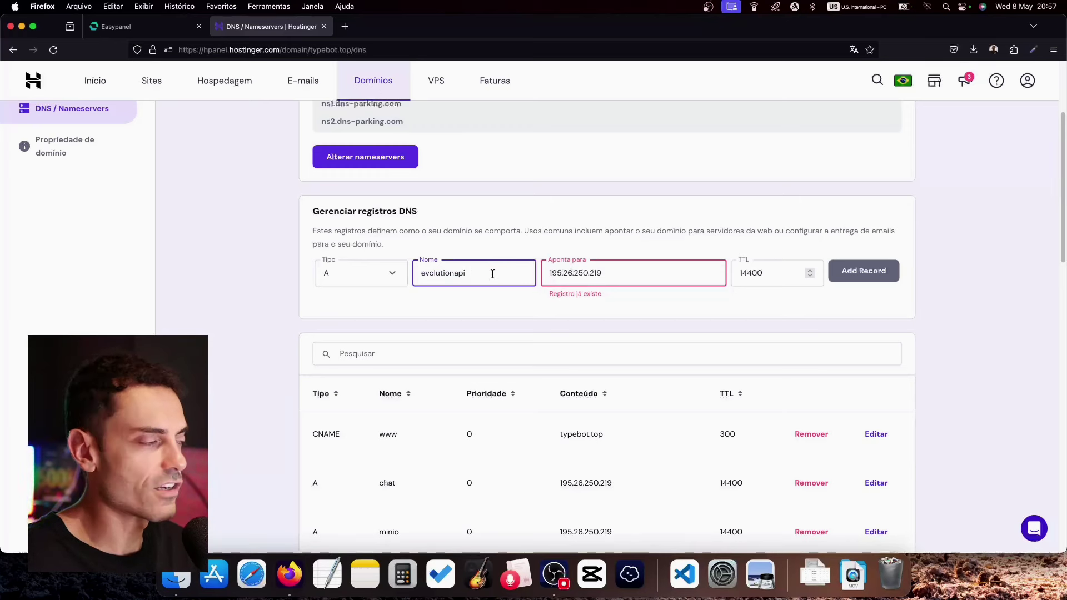
Step: Sort the DNS records by type and check the list for the evolutionapi A record
scroll(455, 360, "down", 2)
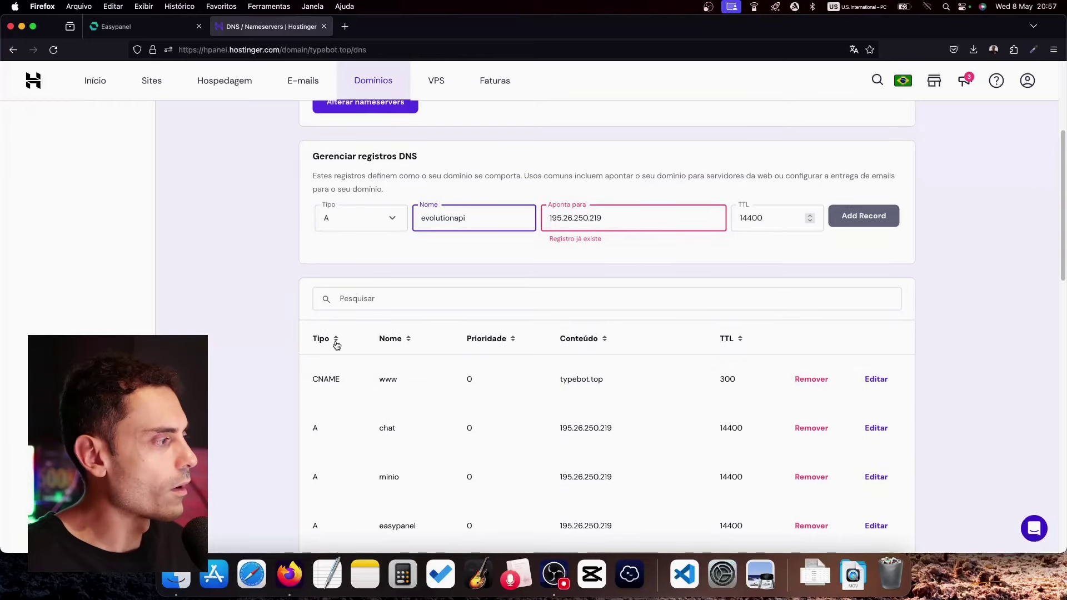
left_click(336, 345)
scroll(337, 389, "down", 6)
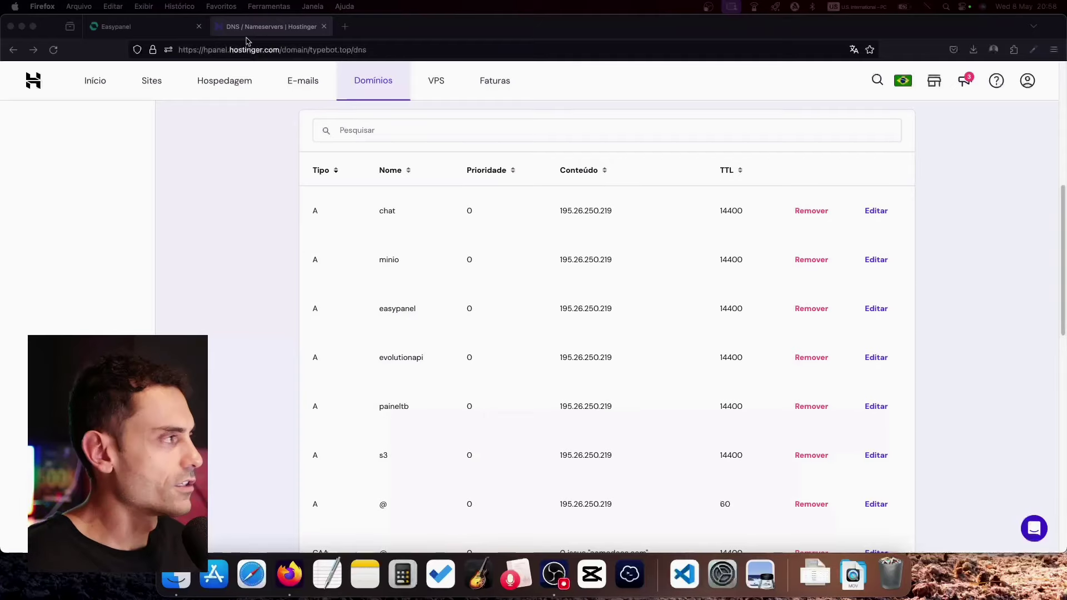
Step: Switch back to the Easypanel dashboard
left_click(144, 26)
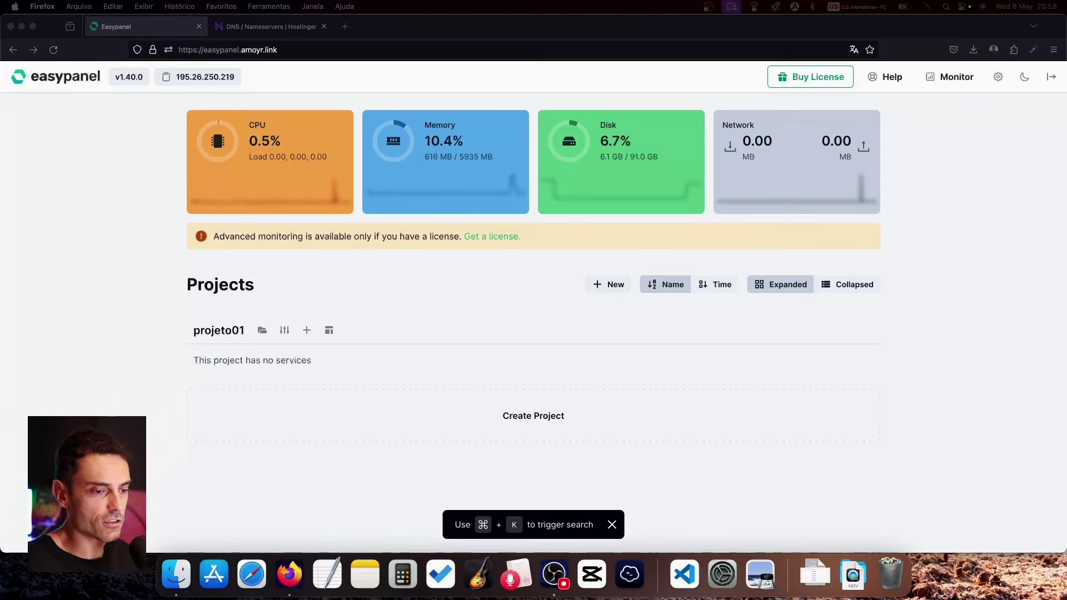
left_click(156, 300)
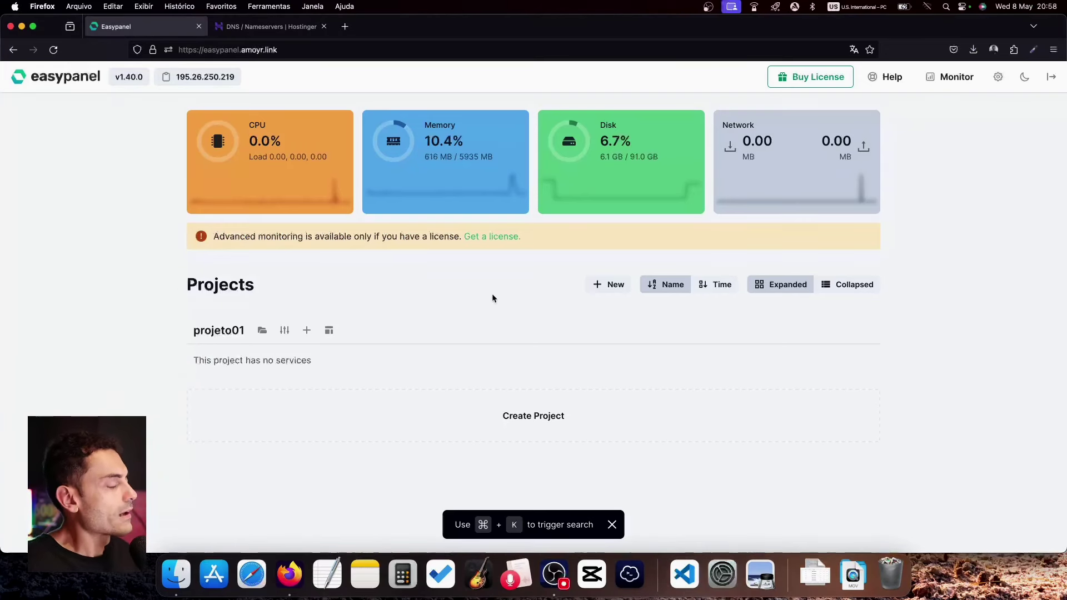
left_click(600, 286)
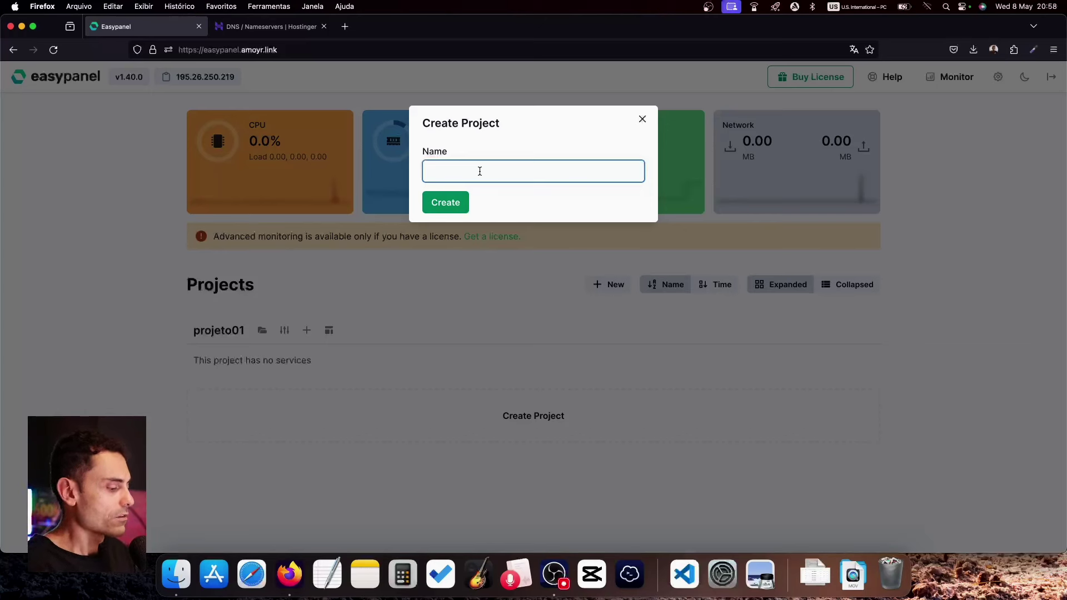
type("projeto01")
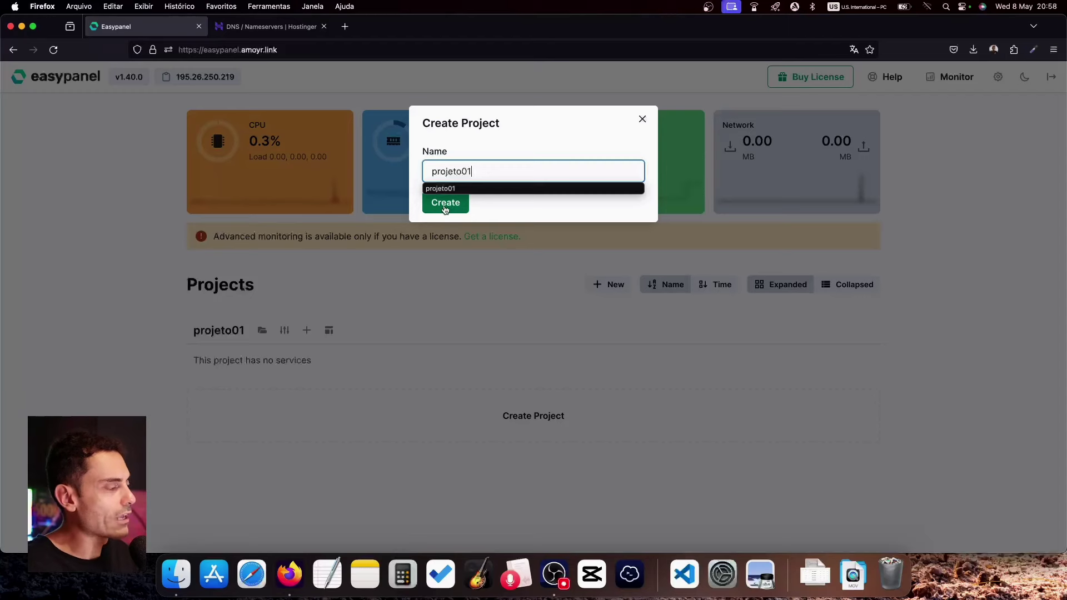
left_click(641, 123)
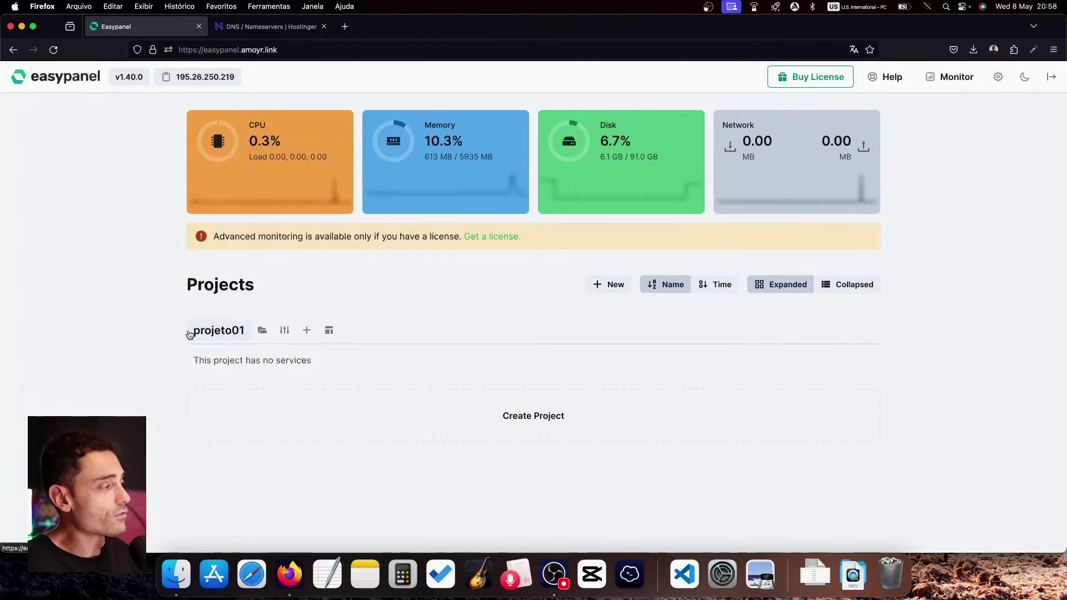
Step: Create an App service named evolutionapi in the projeto01 project
left_click(225, 331)
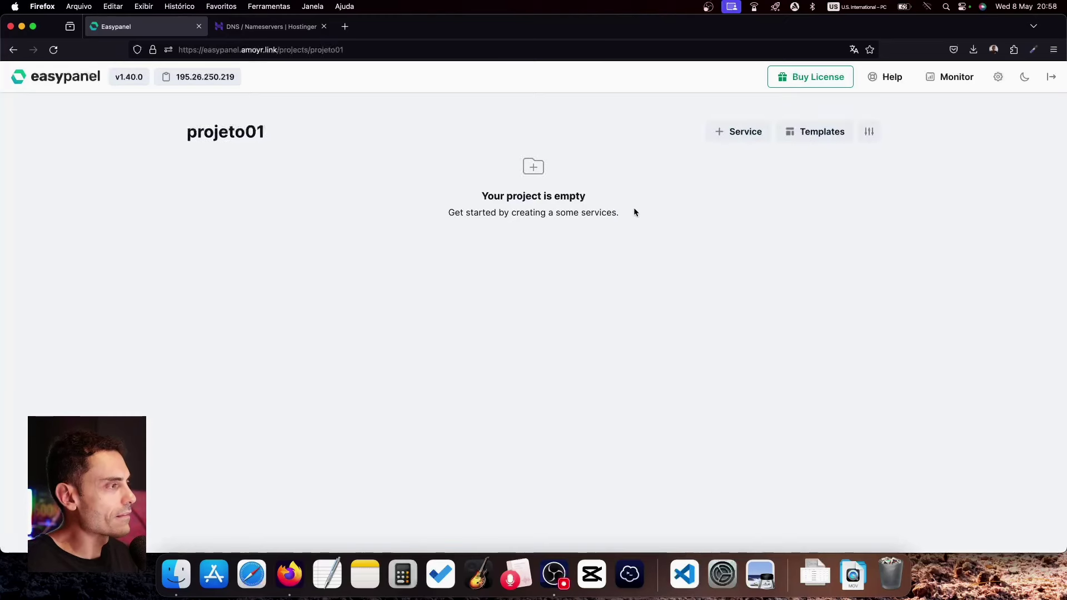
left_click(741, 134)
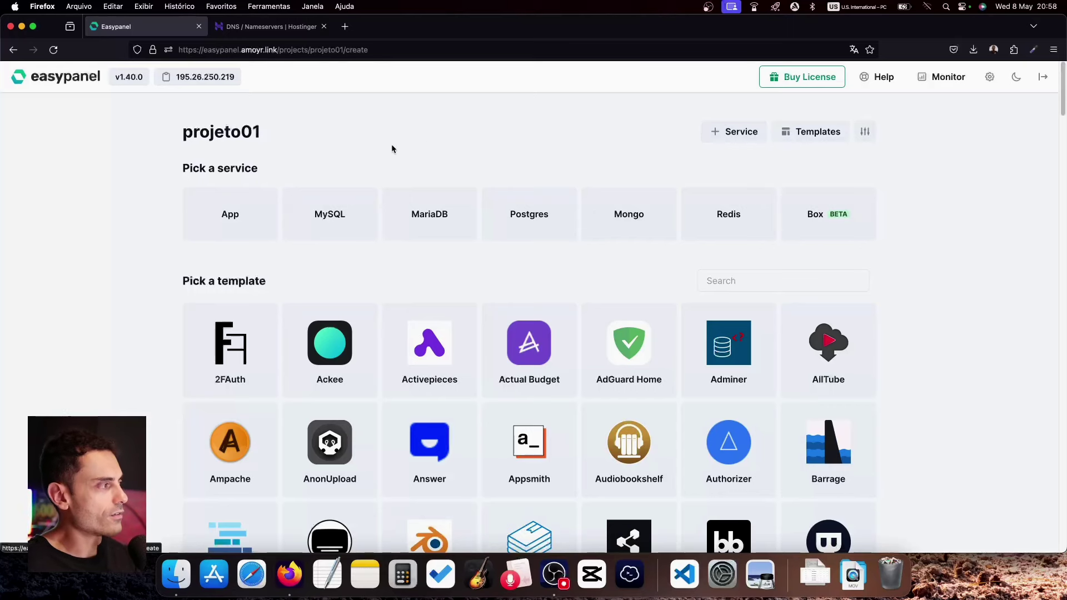
left_click(238, 215)
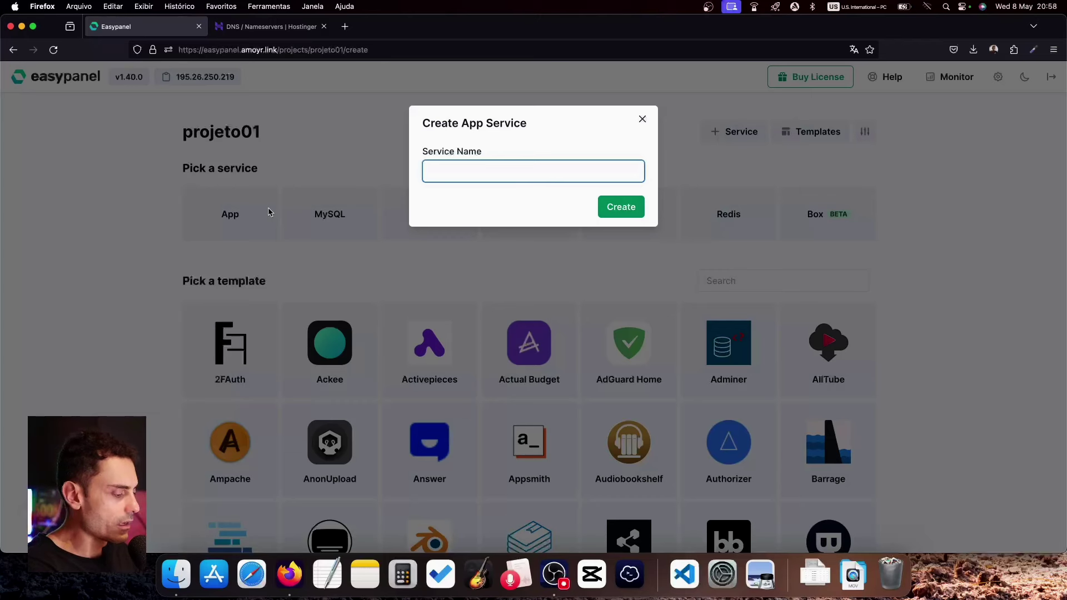
type("evolution")
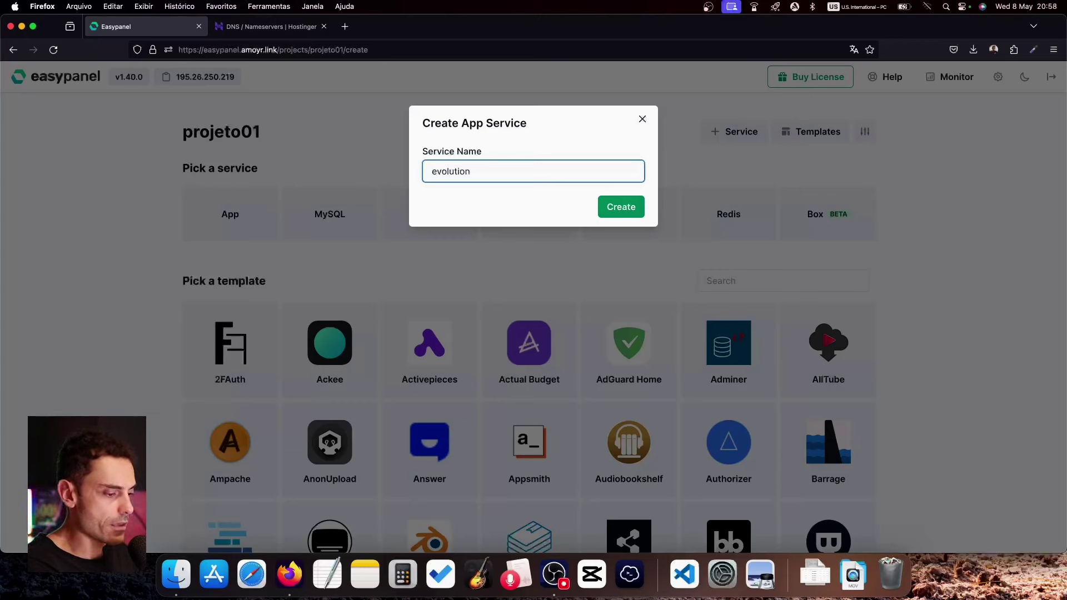
type("api")
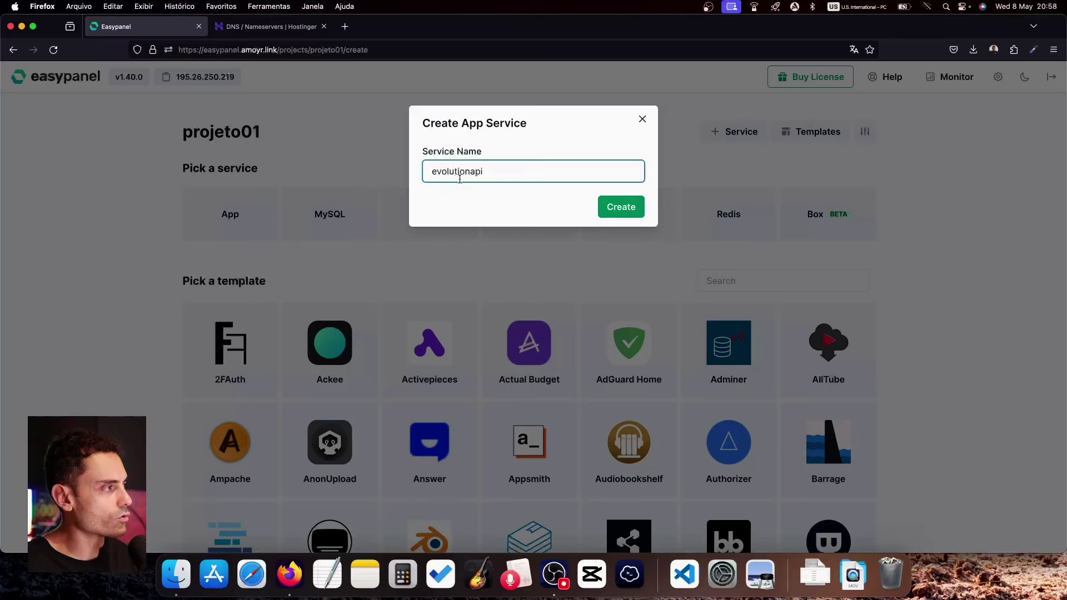
left_click(625, 208)
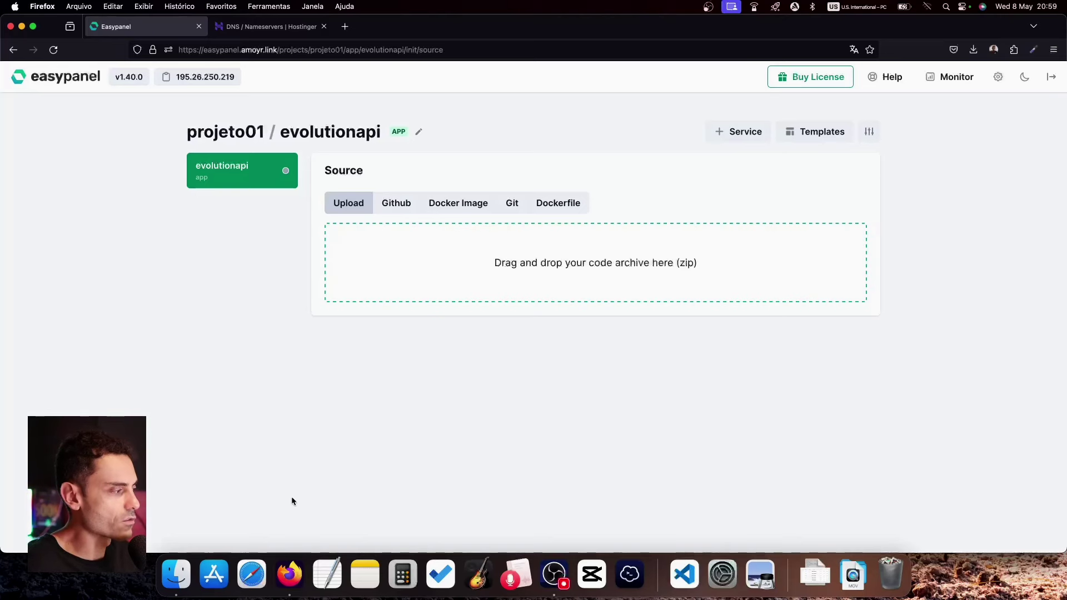
Step: Set the app's source to the Docker image atendai/evolution-api:latest and save it
left_click(328, 573)
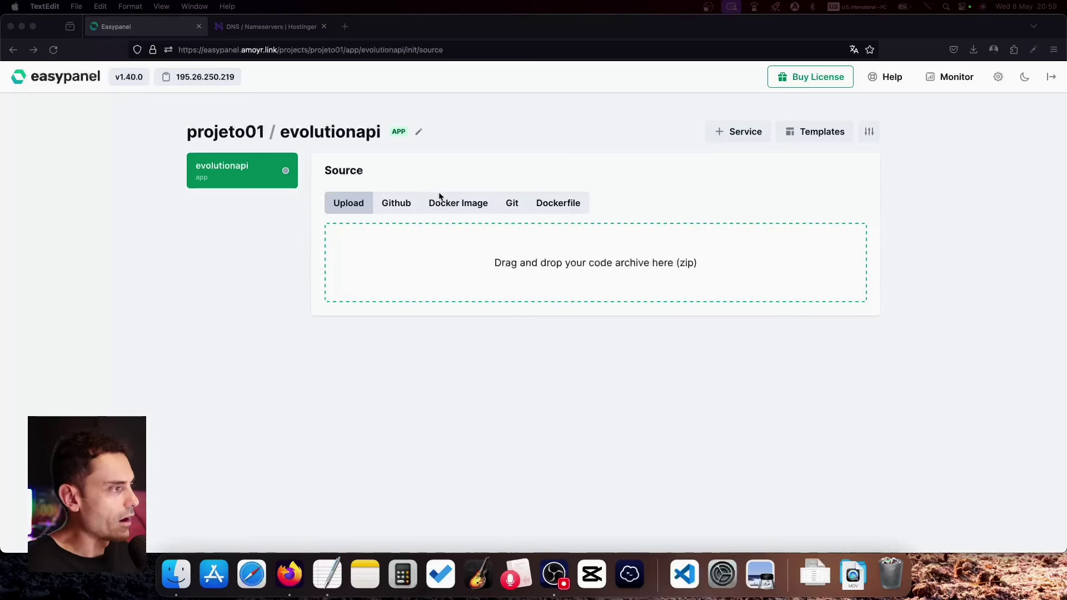
left_click(453, 208)
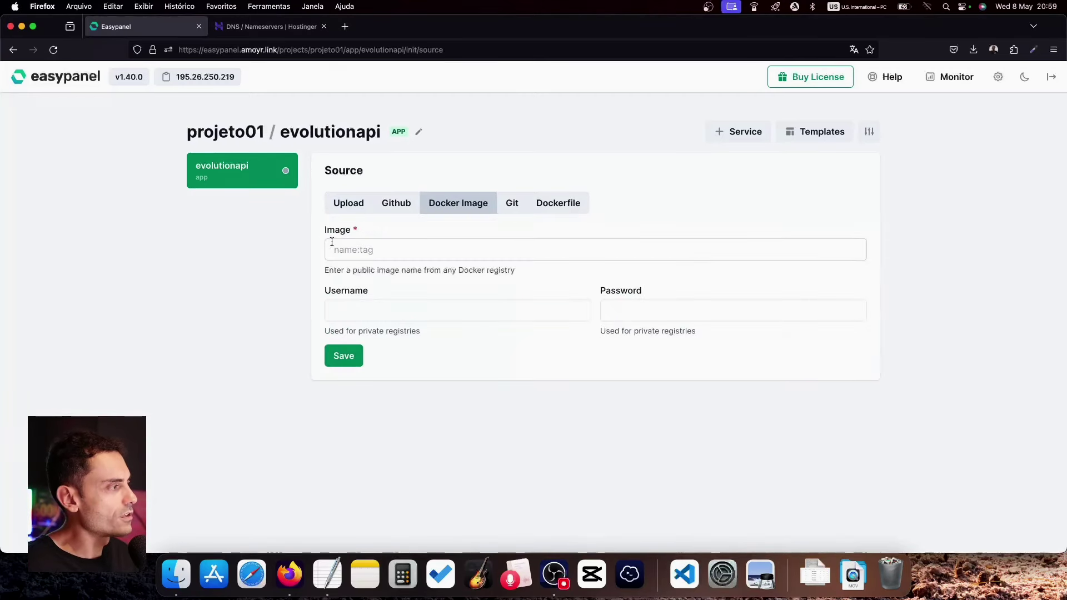
left_click(332, 250)
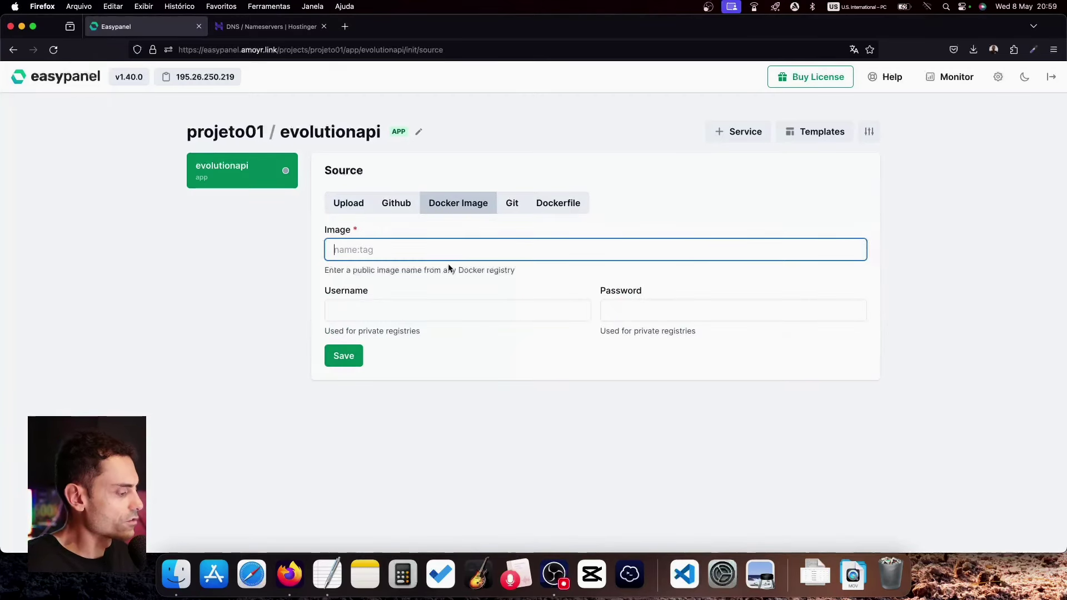
type("atenda")
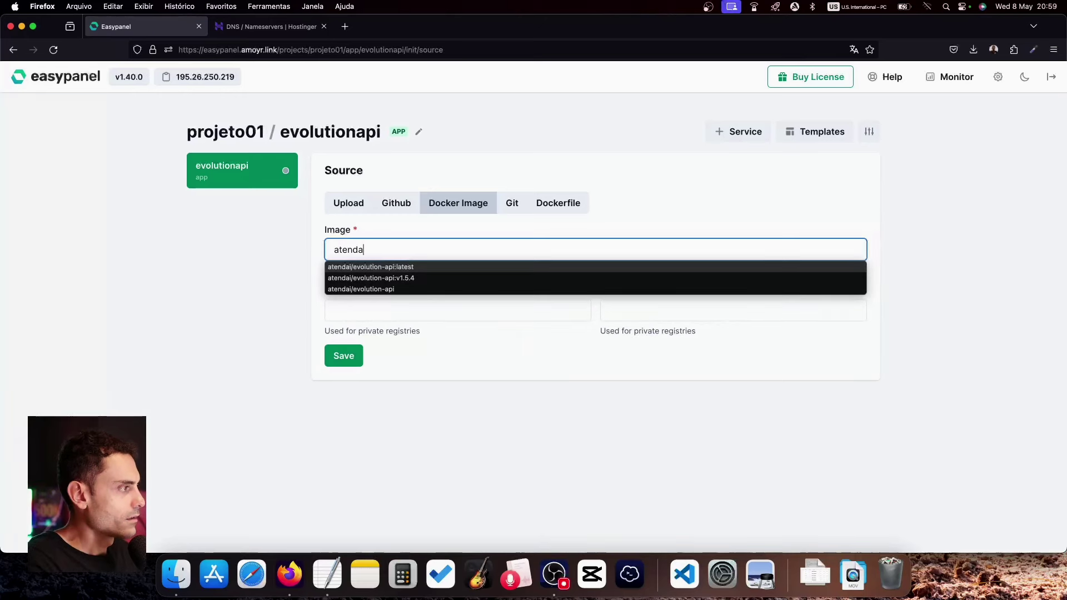
left_click(423, 268)
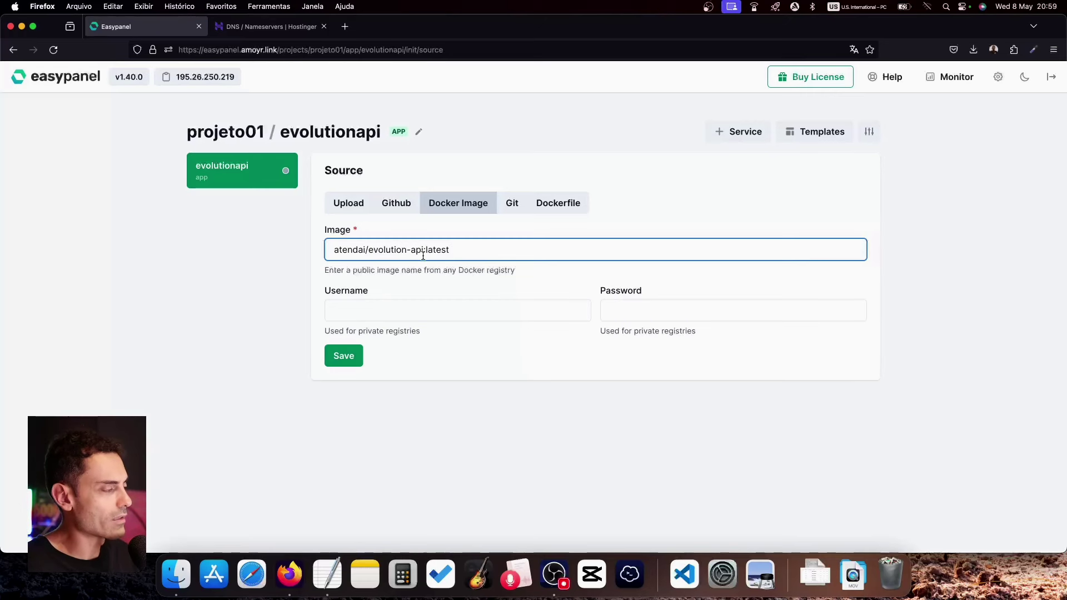
left_click(338, 363)
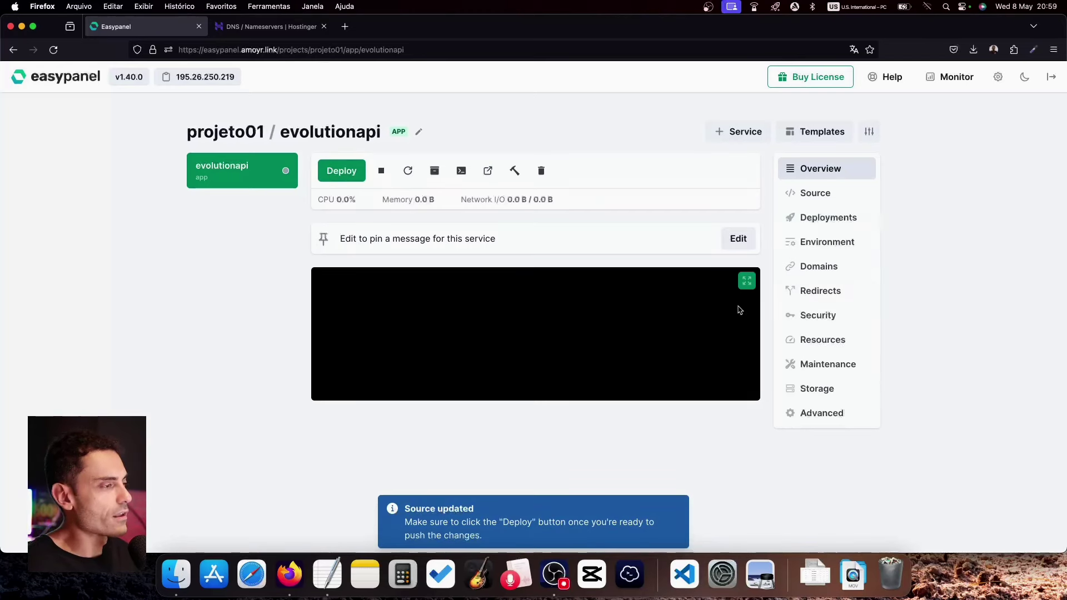
Step: Open the app's domain settings, check the evolutionapi record name in the Hostinger DNS list, and close the DNS page
left_click(822, 269)
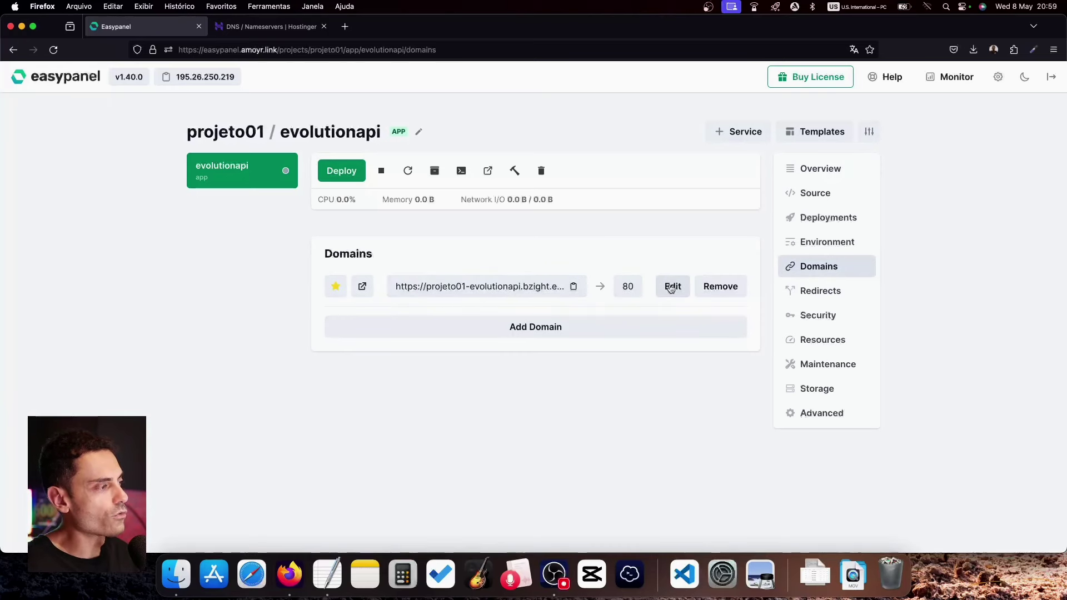
left_click(264, 26)
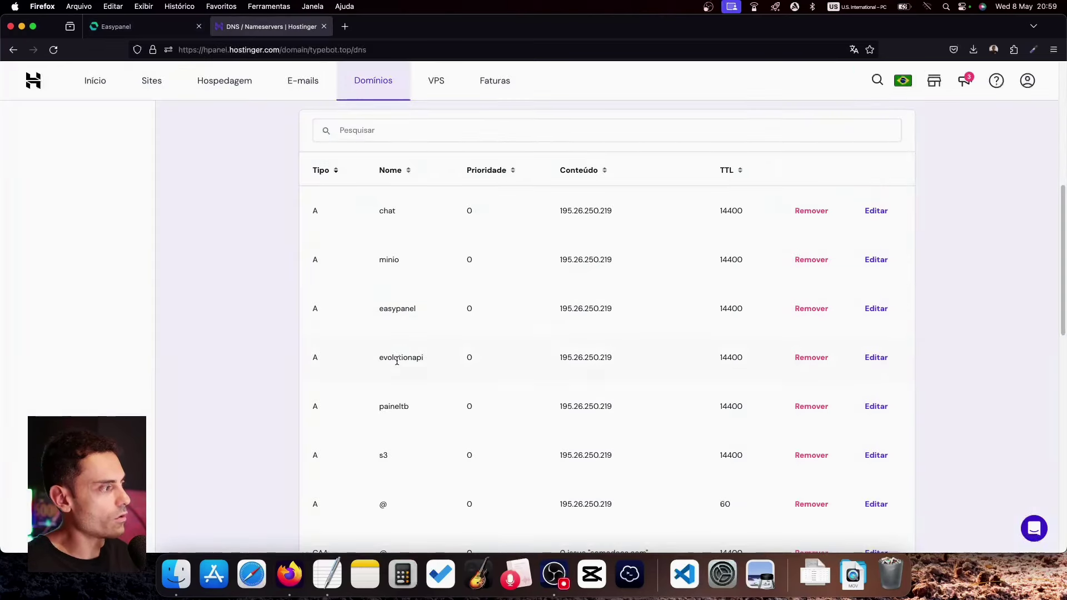
left_click_drag(383, 359, 438, 362)
left_click(323, 27)
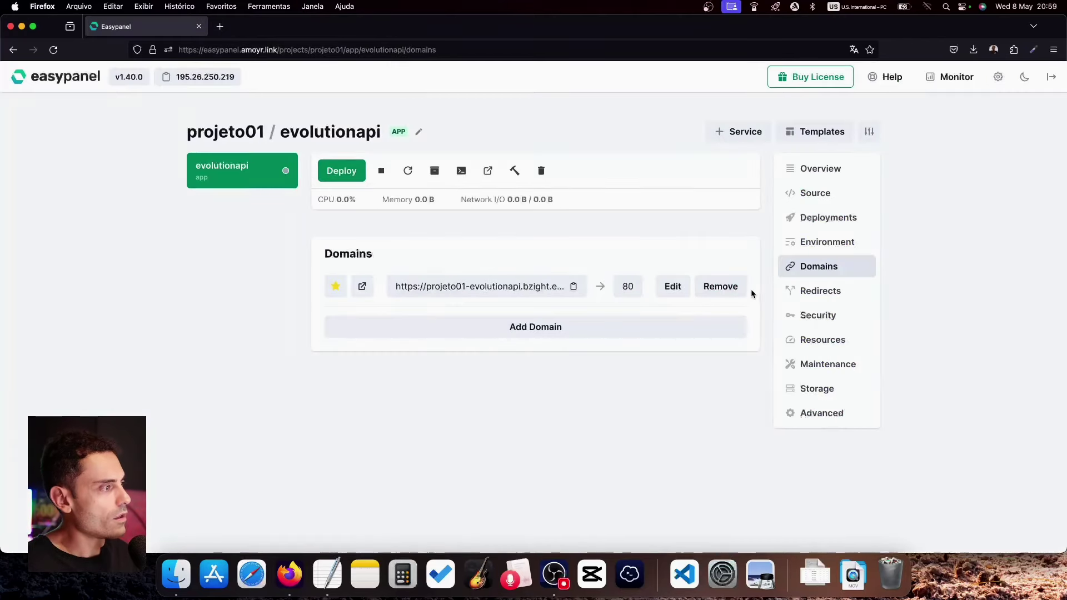
Step: Change the app's existing domain to host evolutionapi.typebot.top with internal port 8080 and save it
left_click(673, 287)
triple_click(458, 171)
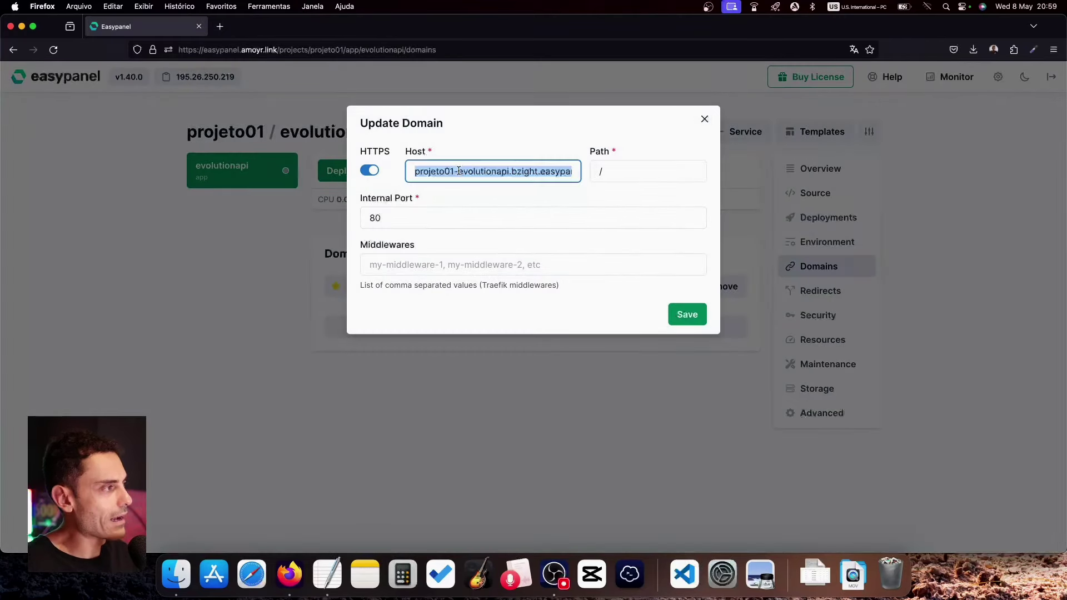
type("evolu")
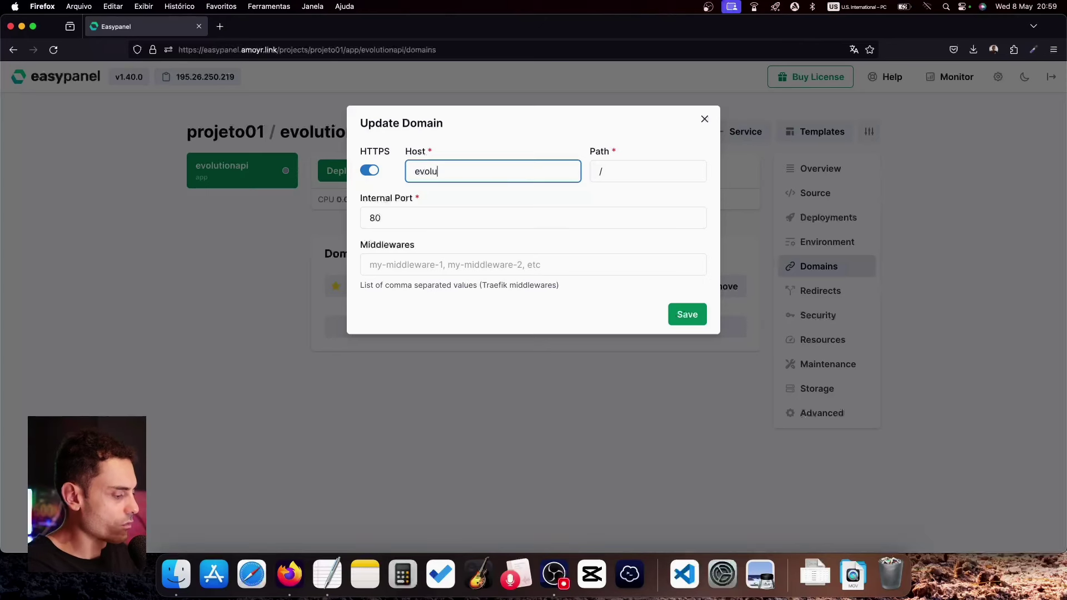
type("tionapi")
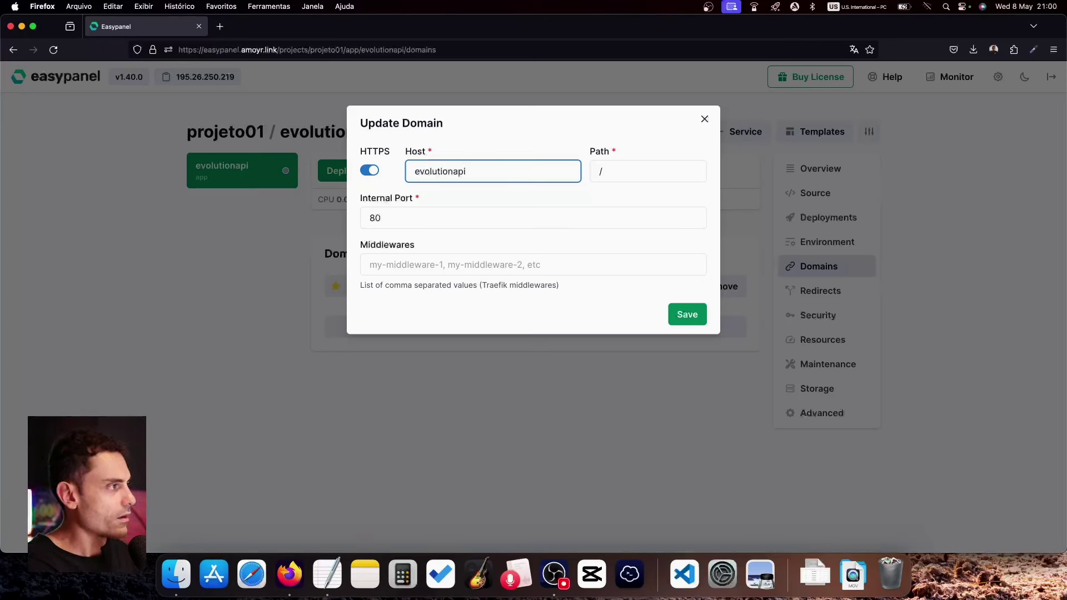
type(".typebot.top")
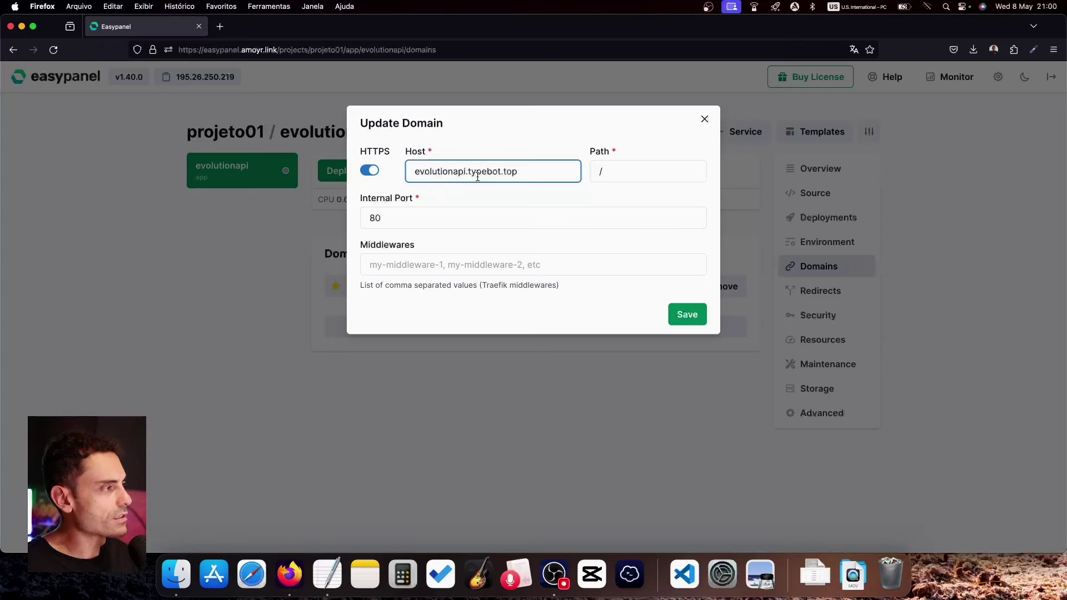
left_click(377, 215)
key("super+a")
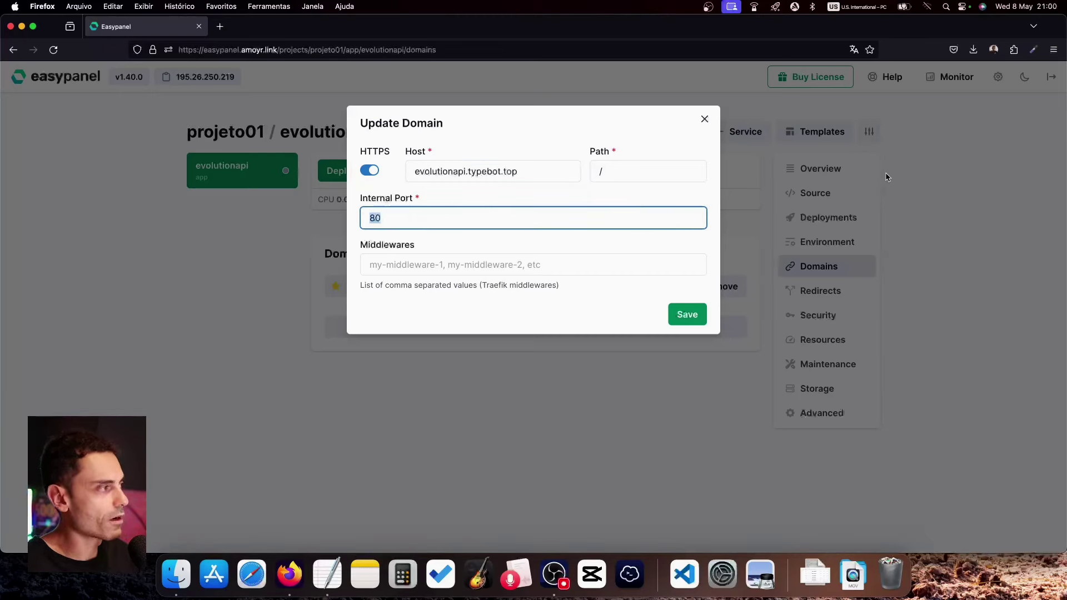
type("8080")
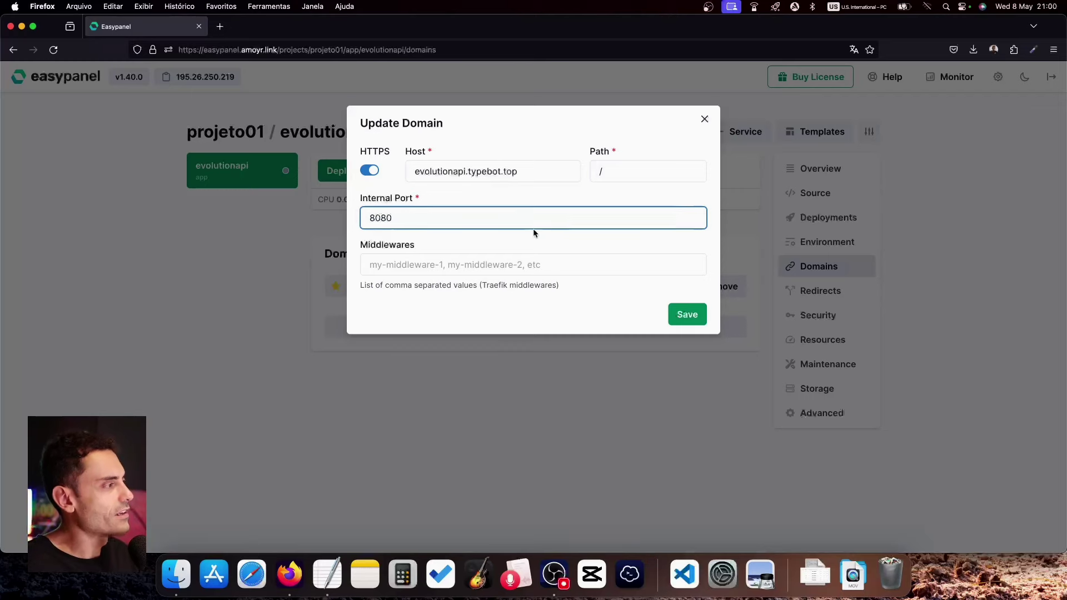
left_click(679, 316)
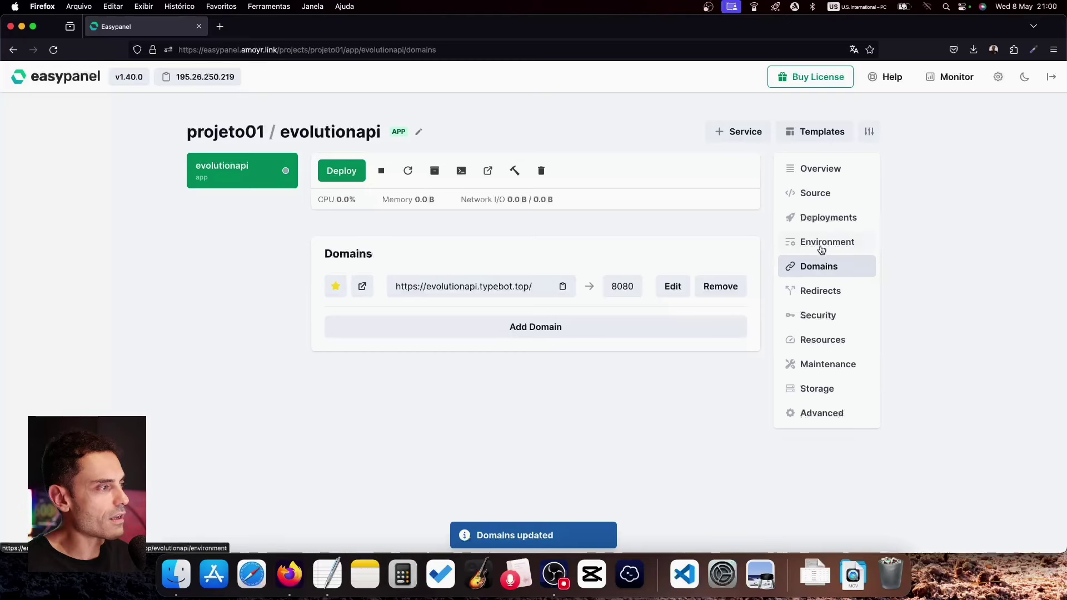
Step: Paste the copied Evolution API configuration, including the authentication API key, into the app's environment variables
left_click(822, 245)
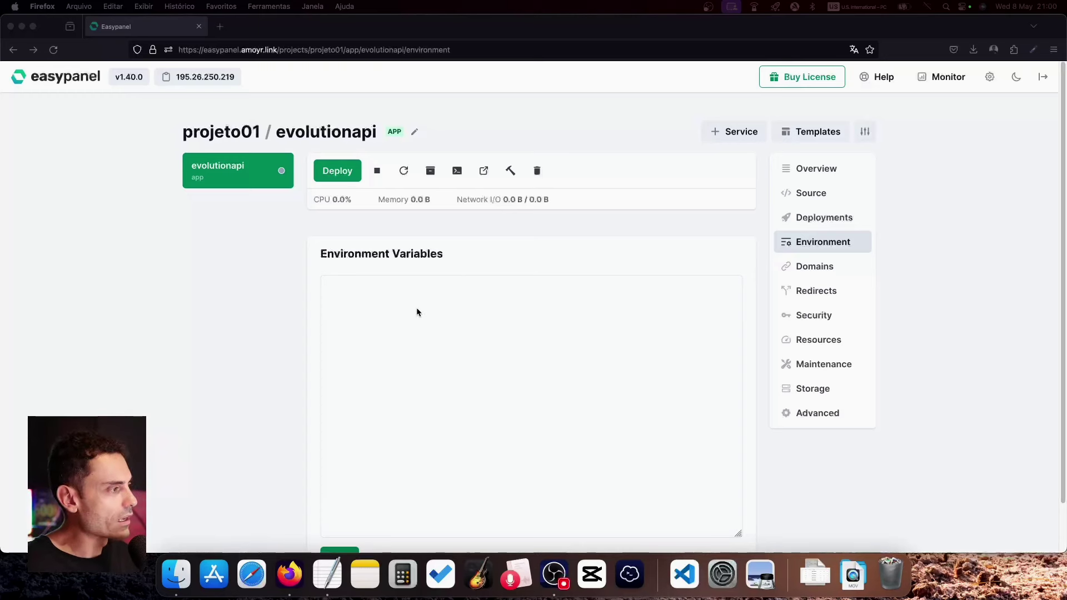
left_click(358, 292)
key("super+v")
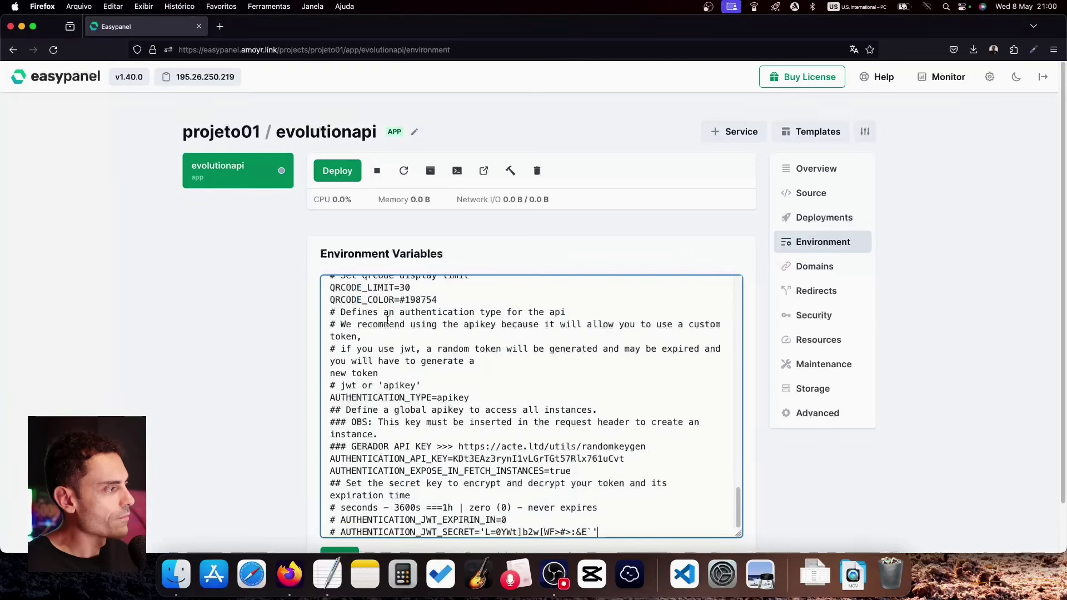
Step: Review the environment variables down to the API key generator address and open acte.ltd/utils/randomkeygen in a new browser tab
scroll(518, 397, "up", 20)
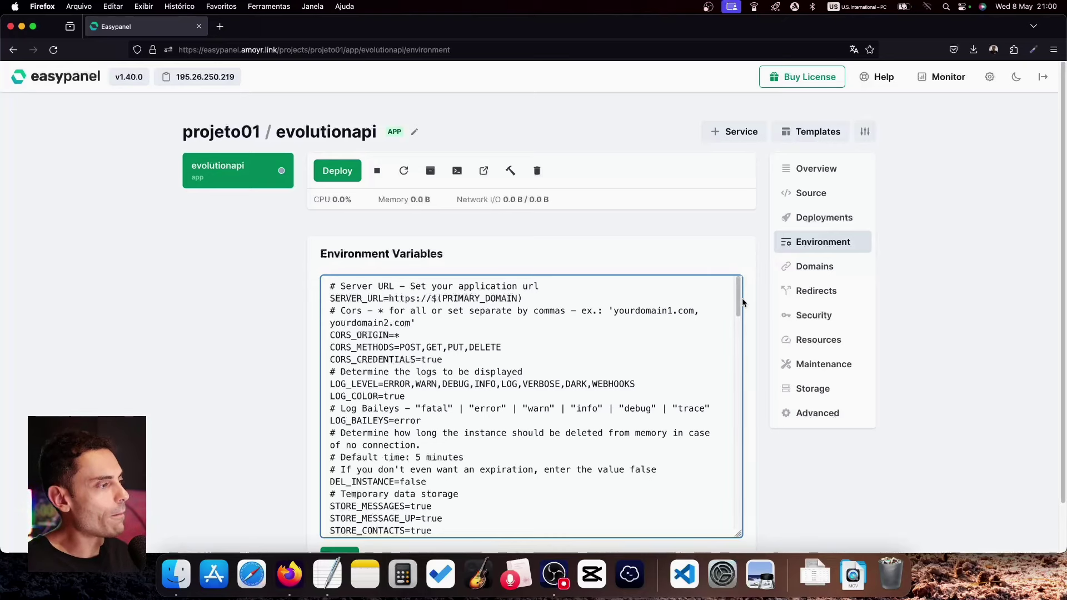
scroll(433, 422, "down", 10)
scroll(432, 424, "down", 5)
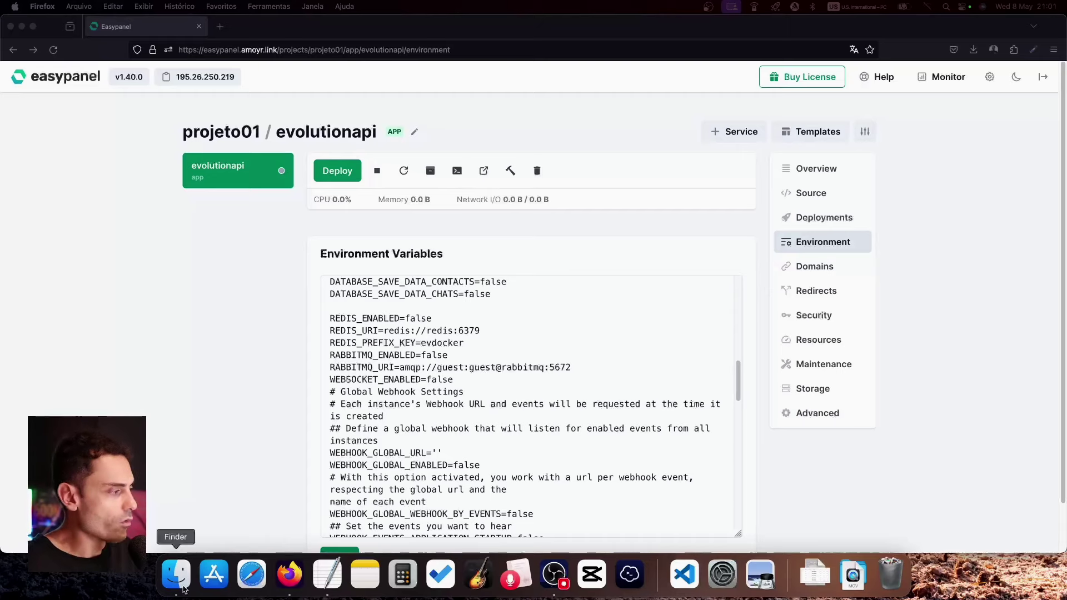
scroll(426, 384, "down", 3)
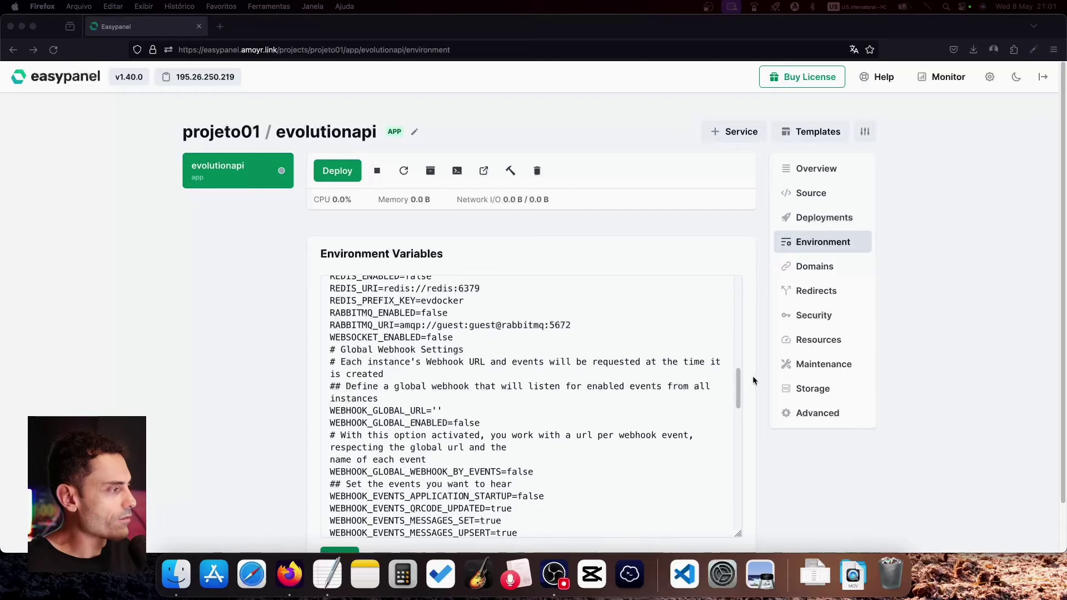
left_click(739, 392)
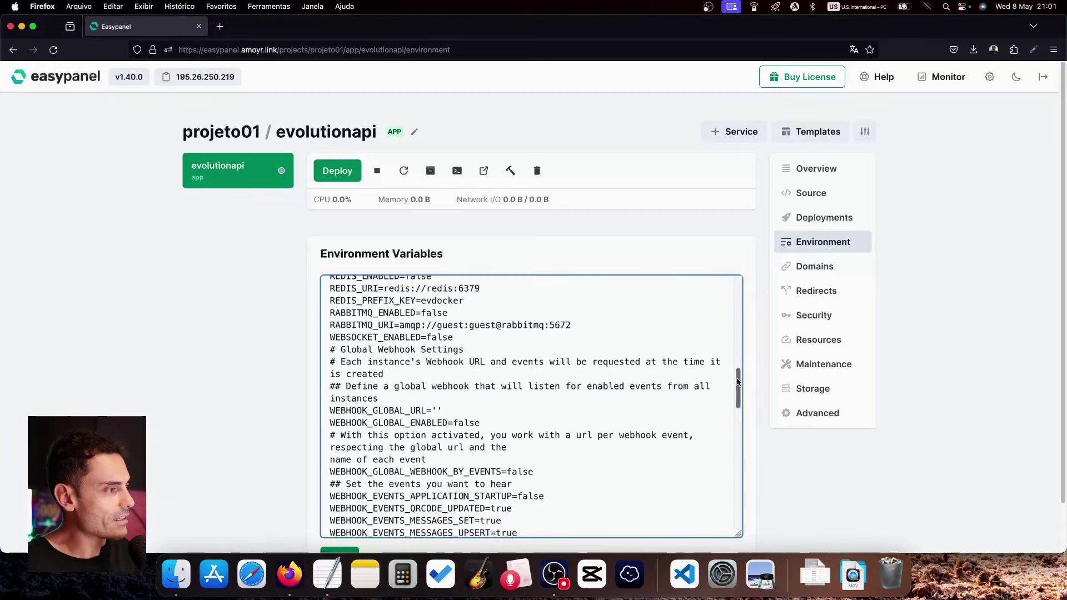
left_click_drag(739, 389, 740, 510)
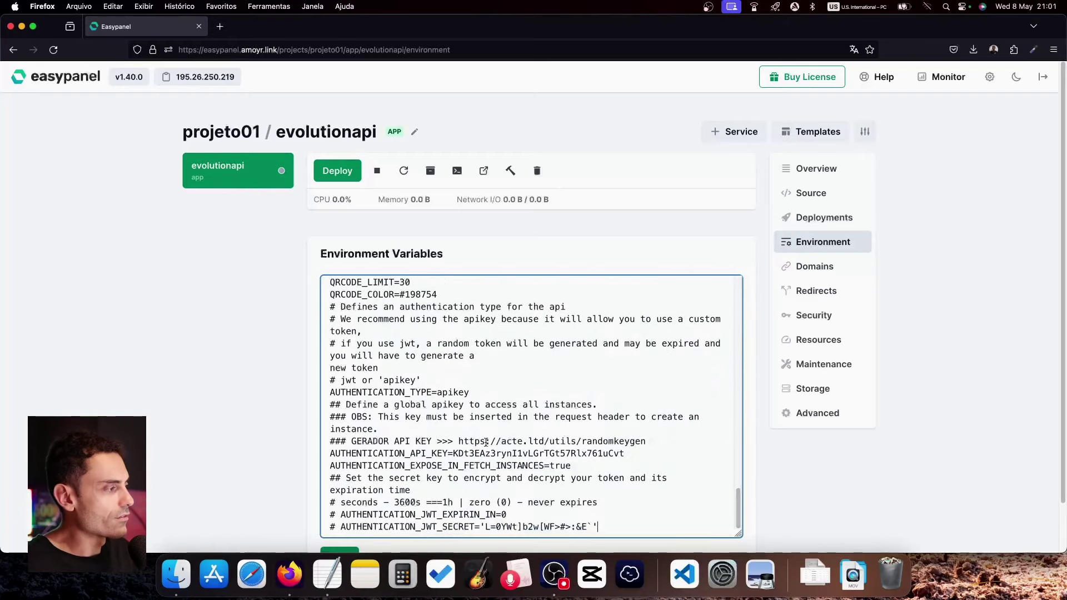
left_click_drag(362, 441, 645, 445)
key("super+c")
key("super+t")
key("super+v")
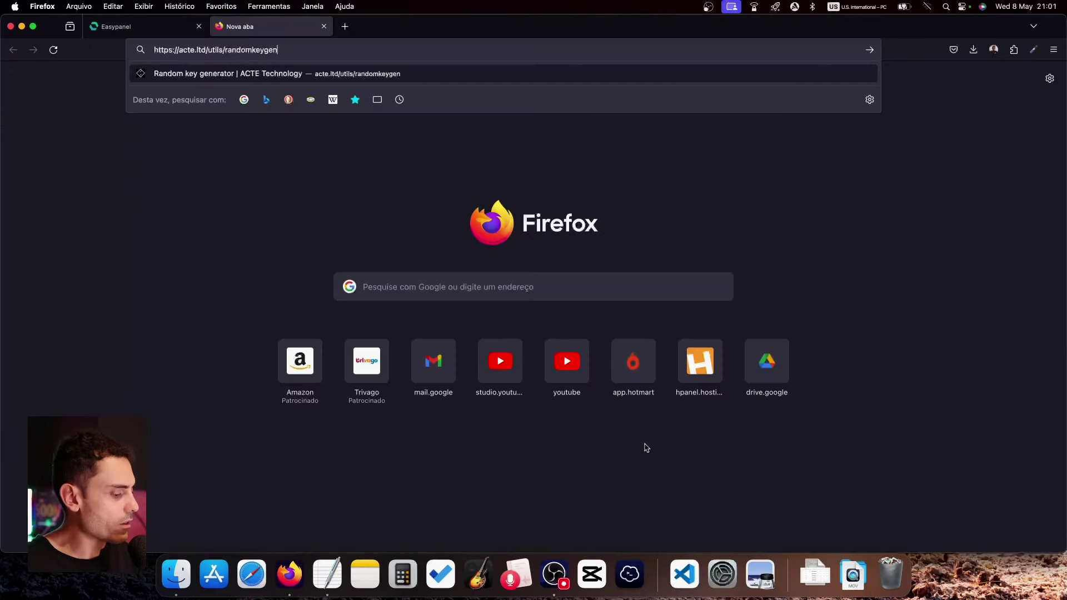
key("Return")
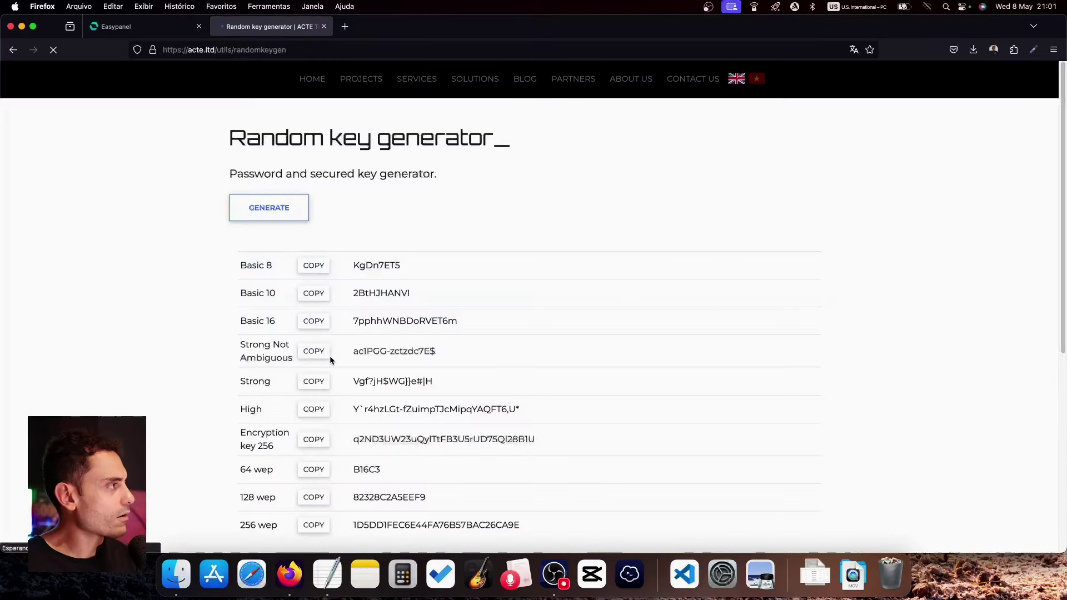
Step: Generate a new set of random keys and copy the Encryption key 256 value
left_click(265, 215)
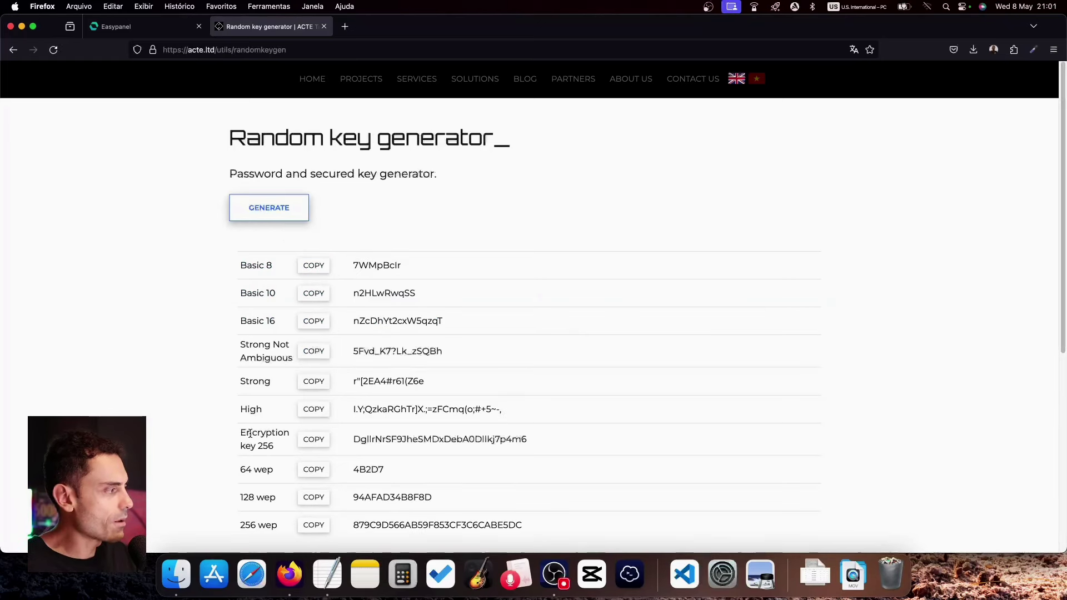
mouse_move(257, 445)
left_mouse_down()
mouse_move(241, 433)
mouse_move(261, 445)
left_mouse_up()
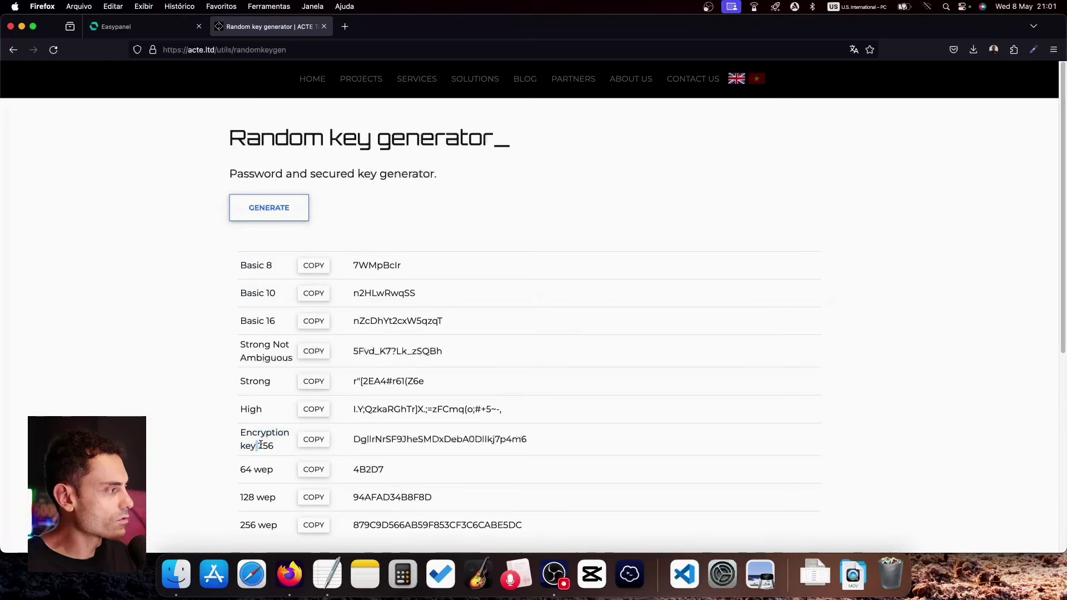
left_click(314, 440)
Step: Replace the AUTHENTICATION_API_KEY value in Easypanel's environment variables with the copied API key and save the variables
left_click(176, 30)
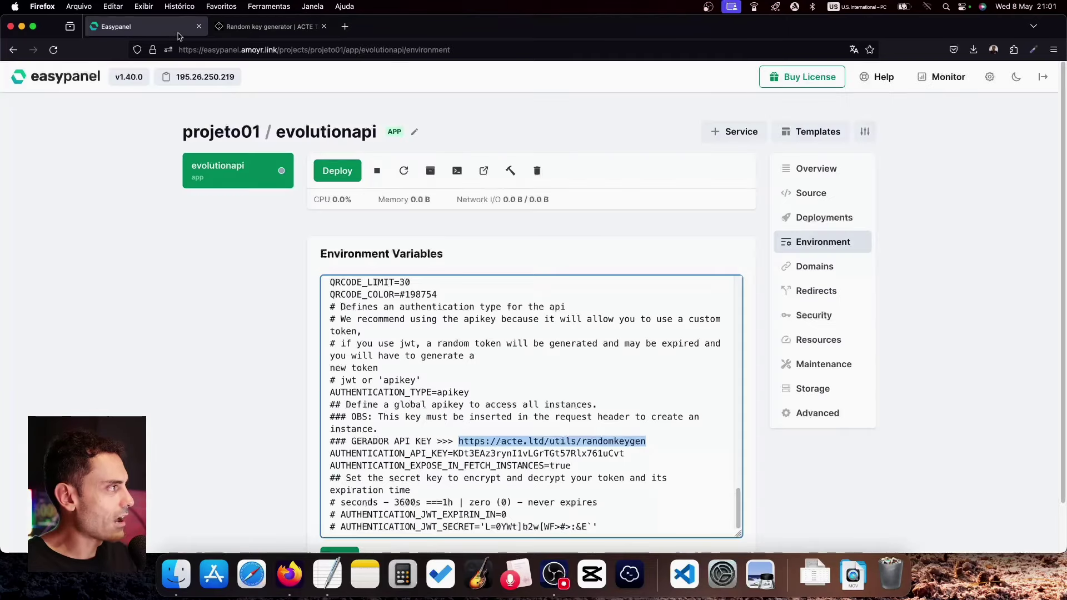
left_click_drag(327, 456, 637, 456)
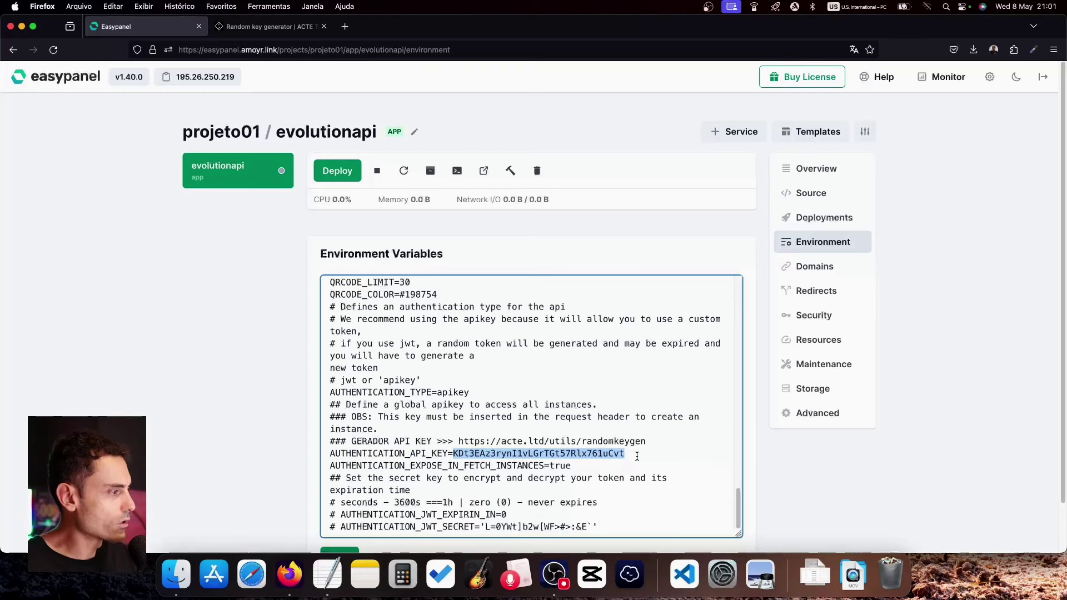
key("BackSpace")
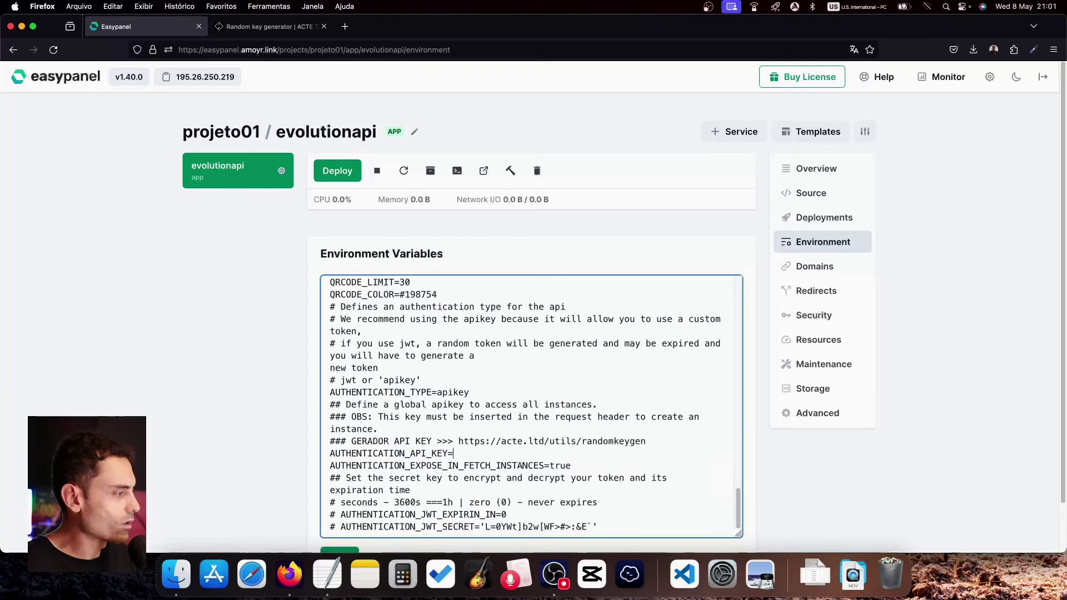
key("super+v")
scroll(508, 473, "down", 1)
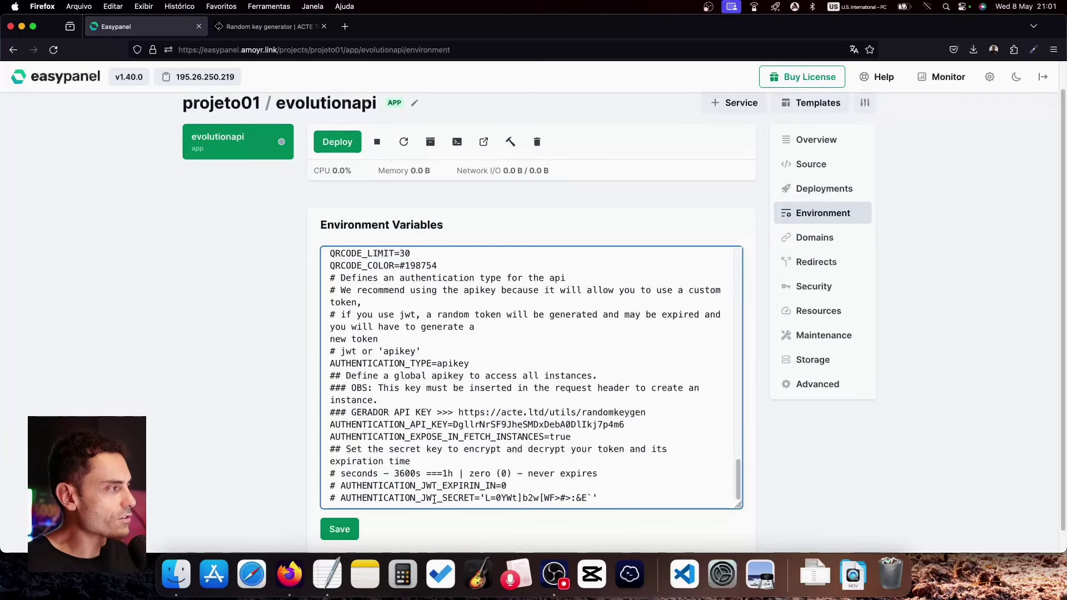
left_click(337, 531)
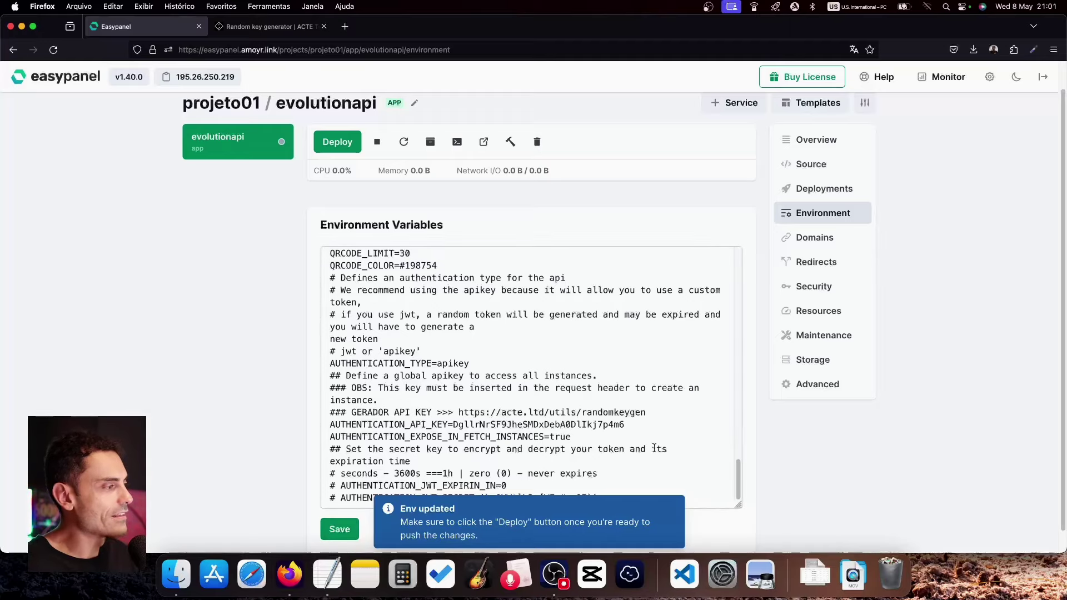
mouse_move(741, 475)
left_mouse_down()
mouse_move(739, 267)
mouse_move(730, 483)
left_mouse_up()
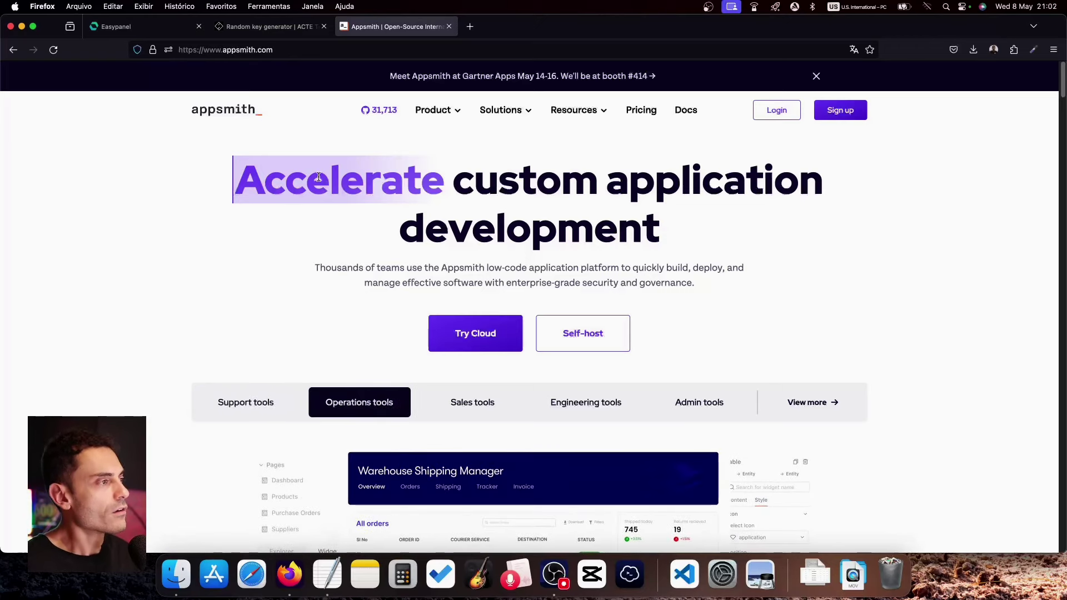
Step: Start the Appsmith sign-up, and download manager.json from the Extras/appsmith folder of the EvolutionAPI/evolution-api repository on GitHub
left_click(840, 113)
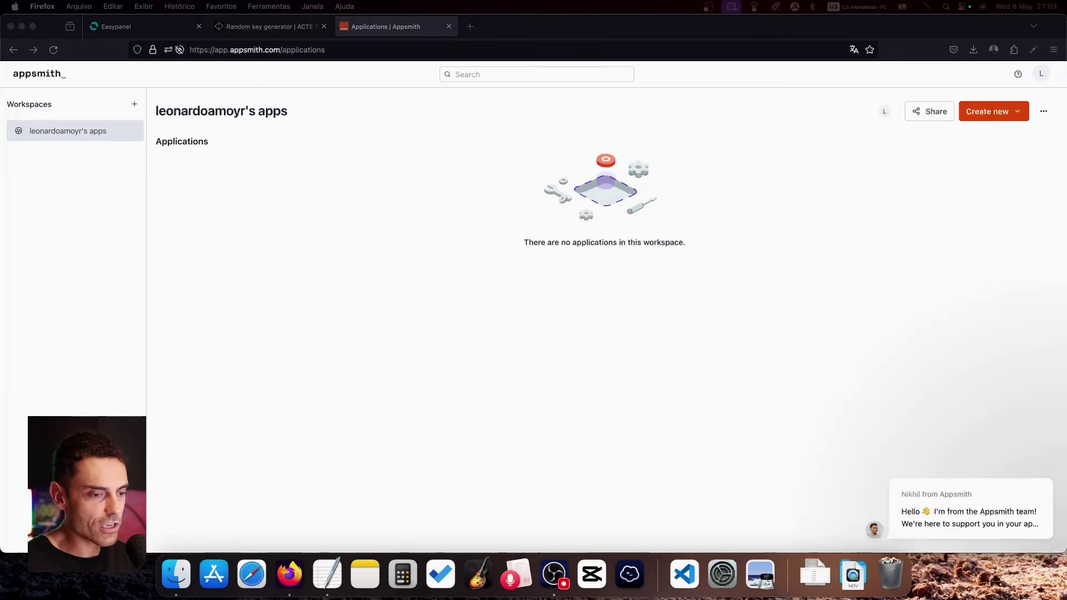
left_click(470, 26)
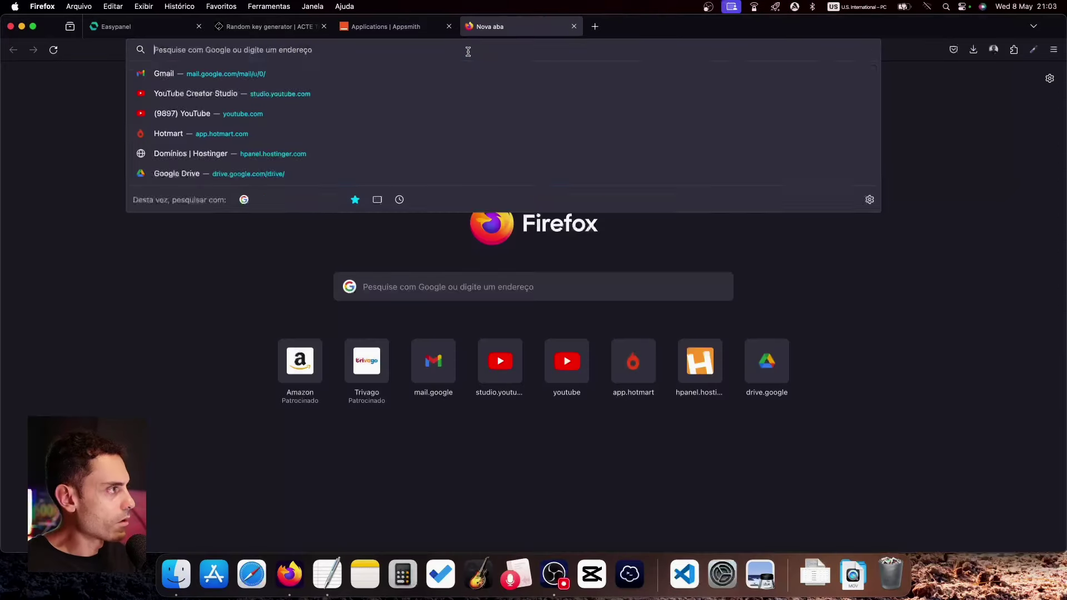
key("super+v")
key("Return")
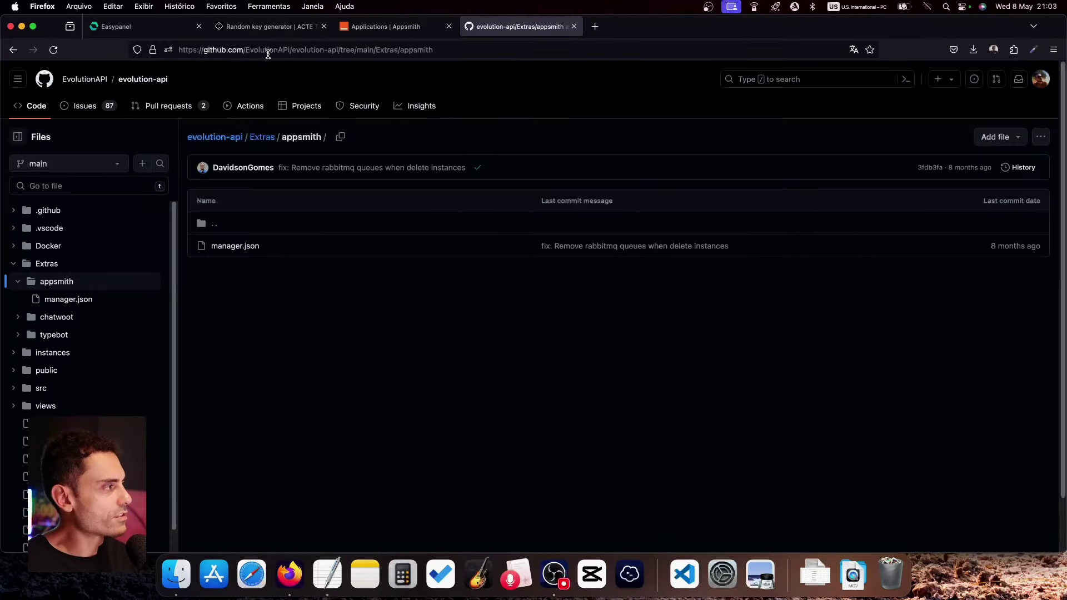
left_click(245, 249)
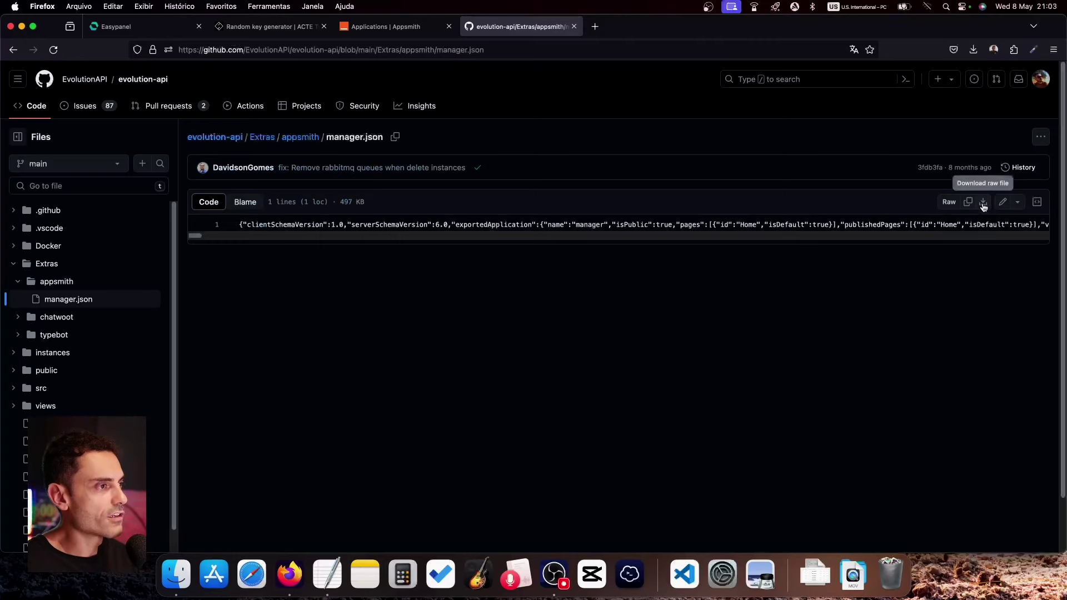
left_click(983, 203)
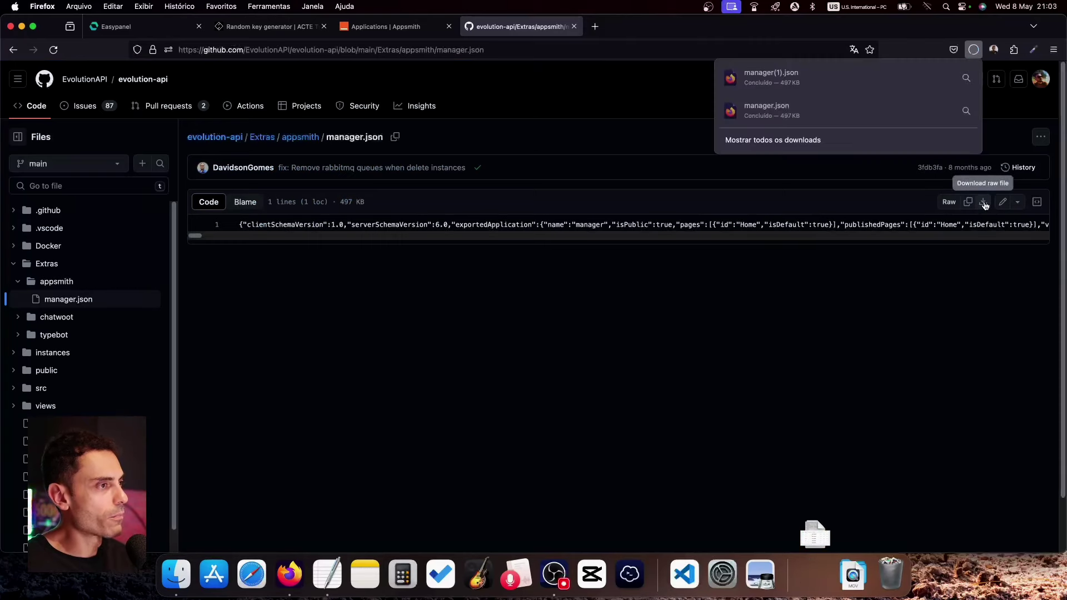
left_click(574, 26)
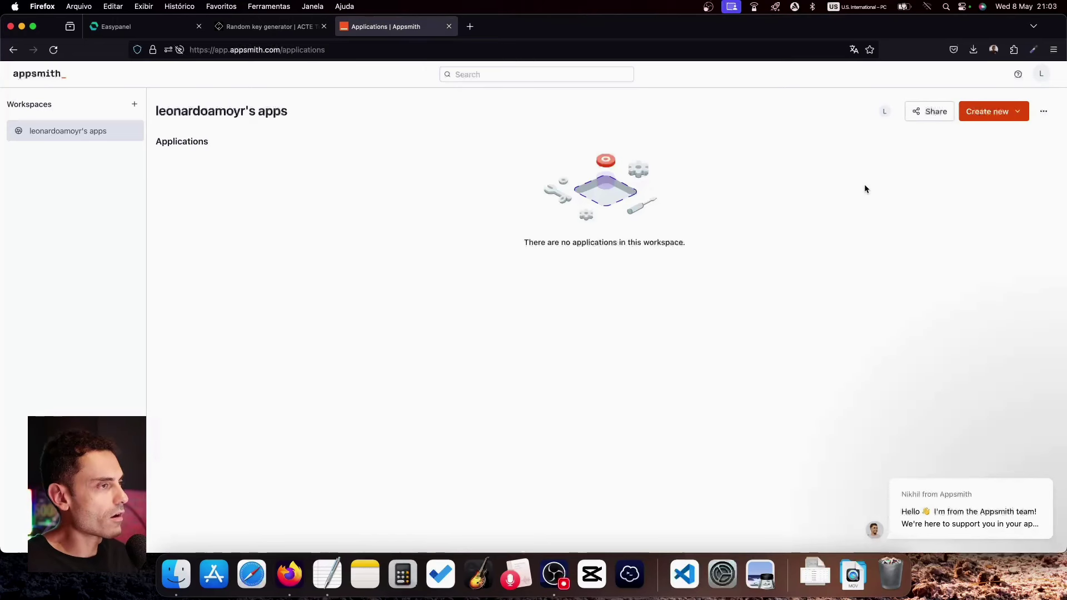
Step: Import the downloaded manager.json file as a new application in the Appsmith workspace
left_click(1006, 114)
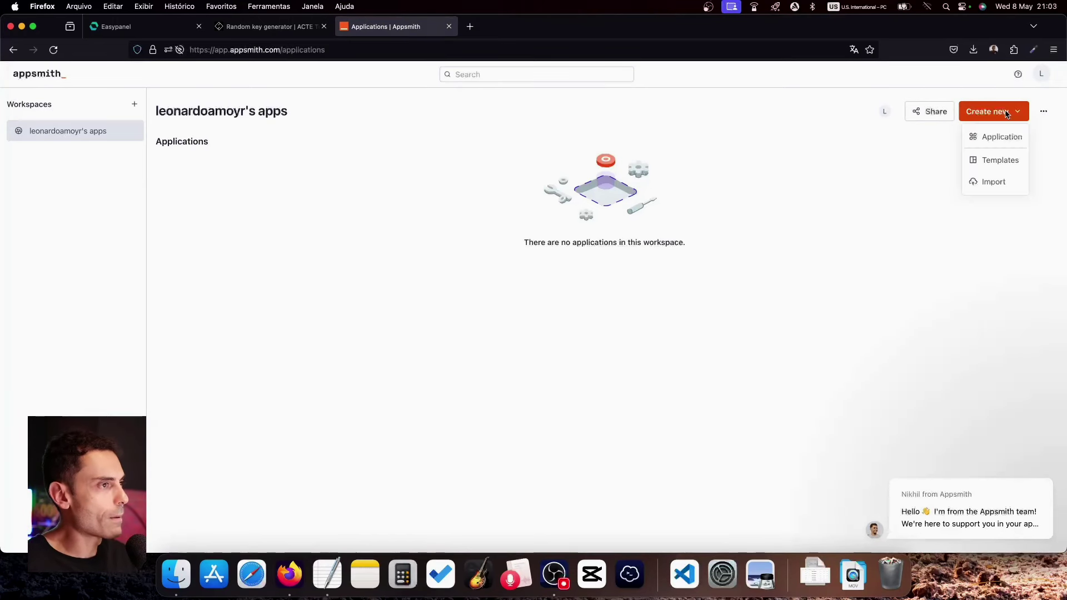
left_click(985, 185)
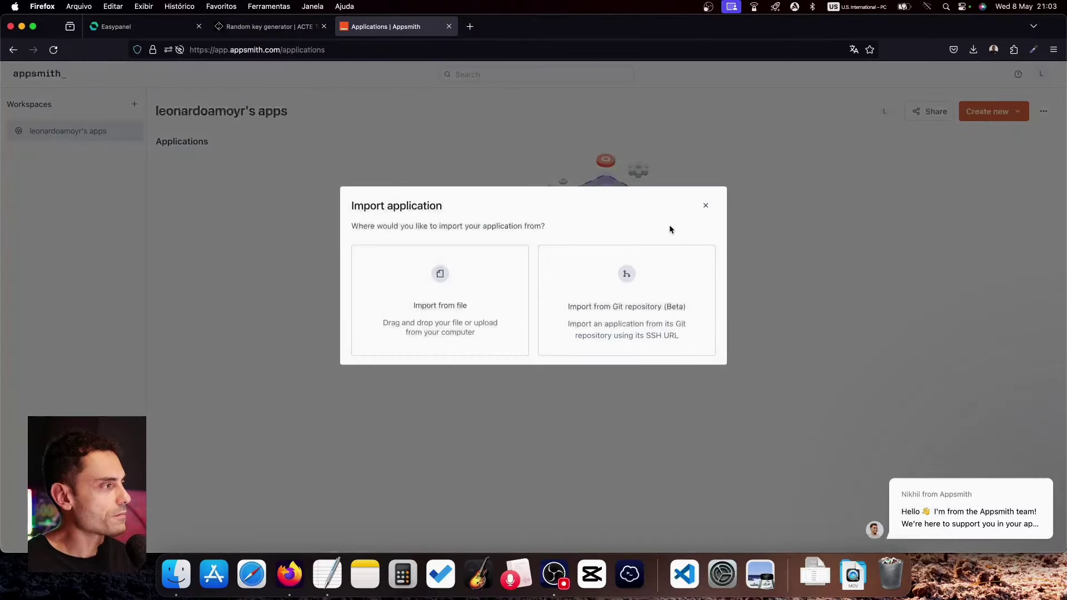
left_click(445, 313)
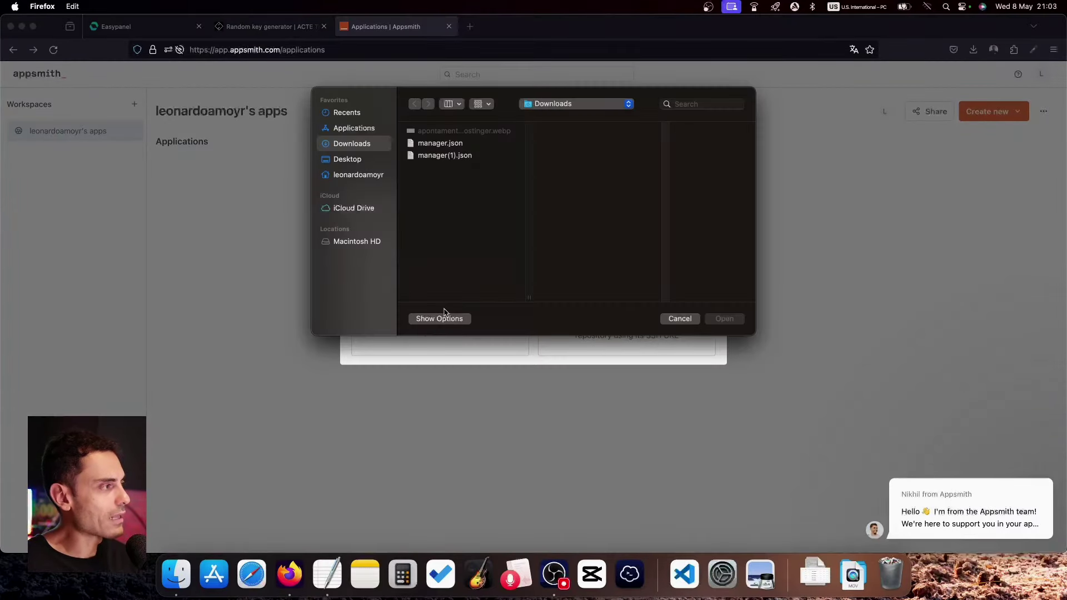
left_click(439, 144)
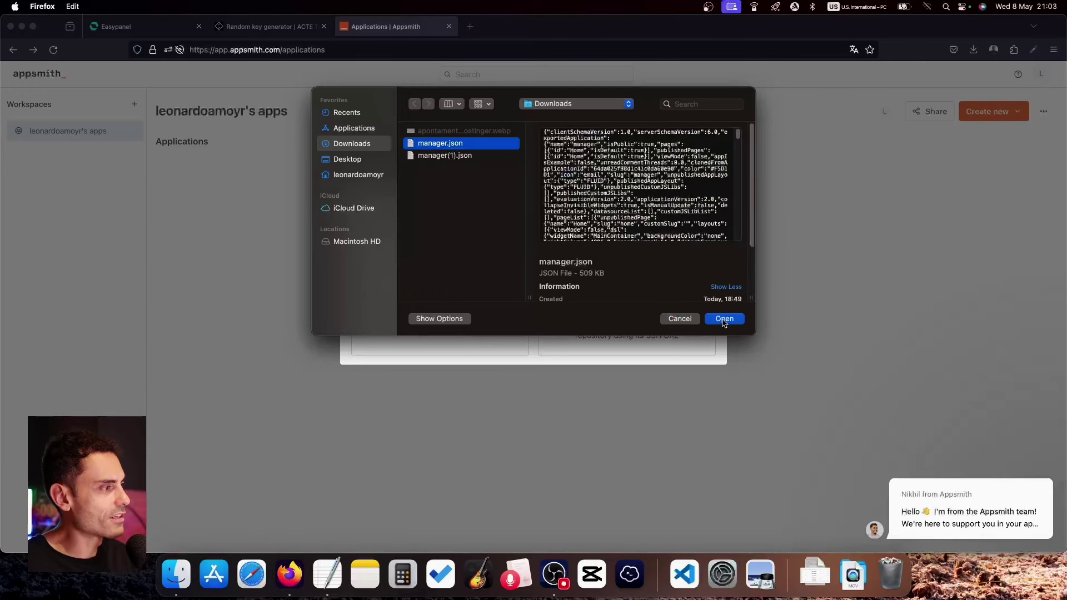
left_click(723, 321)
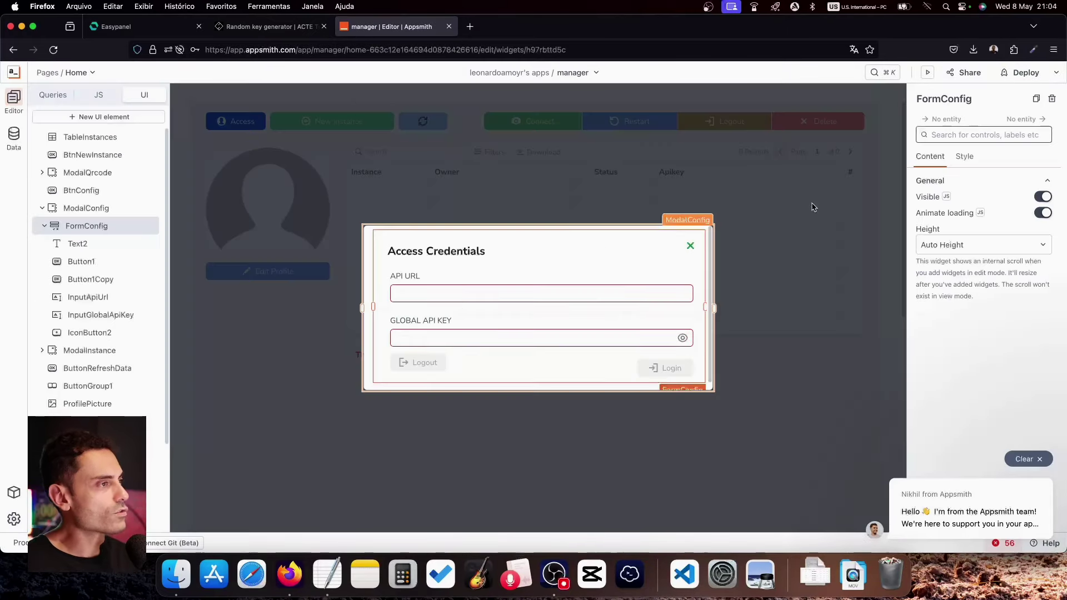
Step: Dismiss the Access Credentials form in the editor, deploy the manager application and close its deployed page
left_click(889, 146)
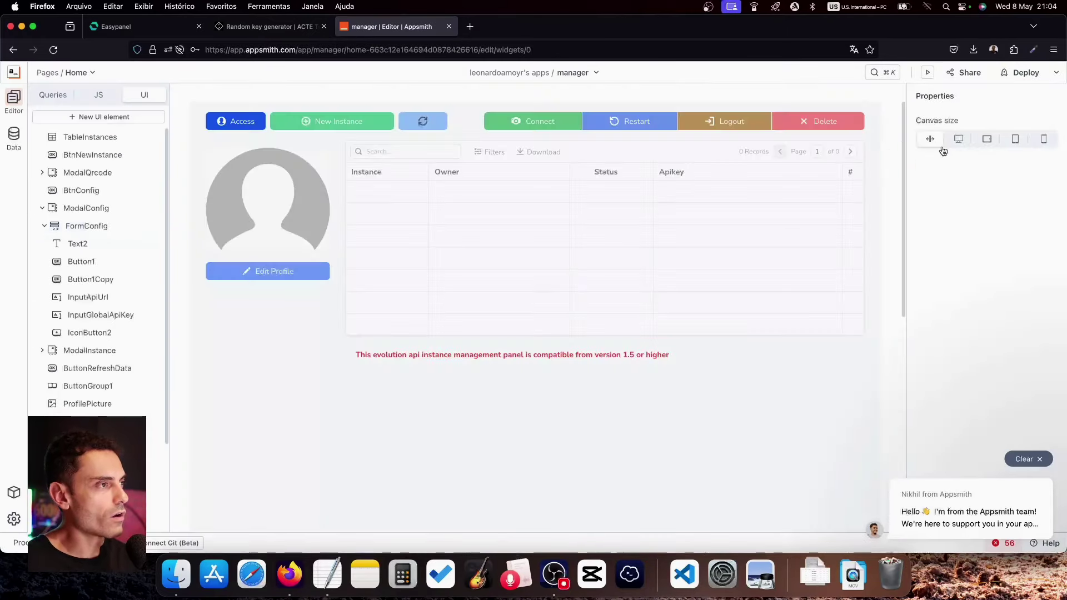
left_click(1021, 73)
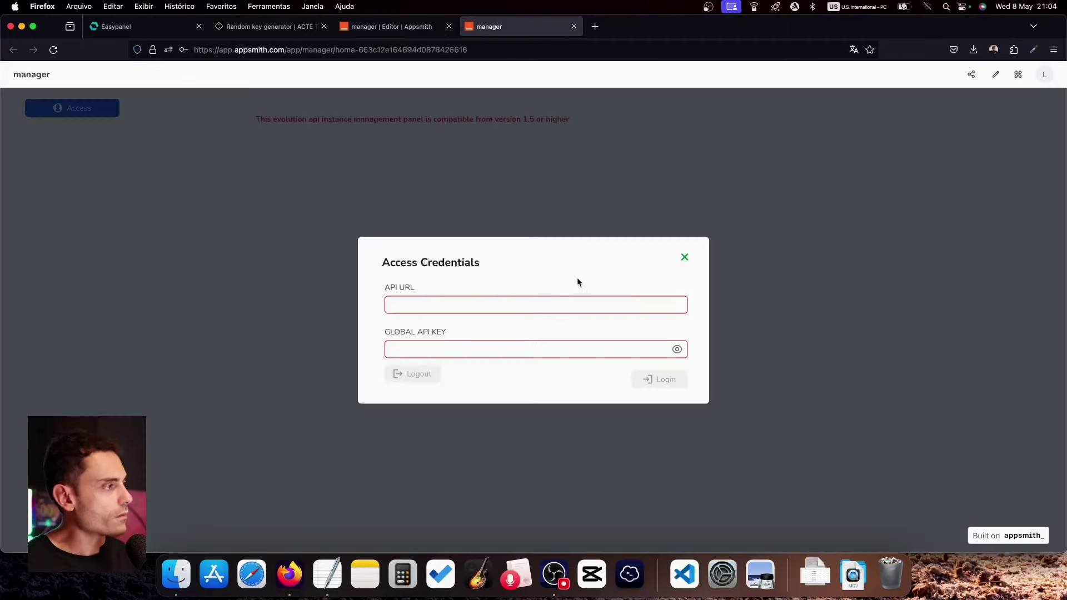
left_click(574, 27)
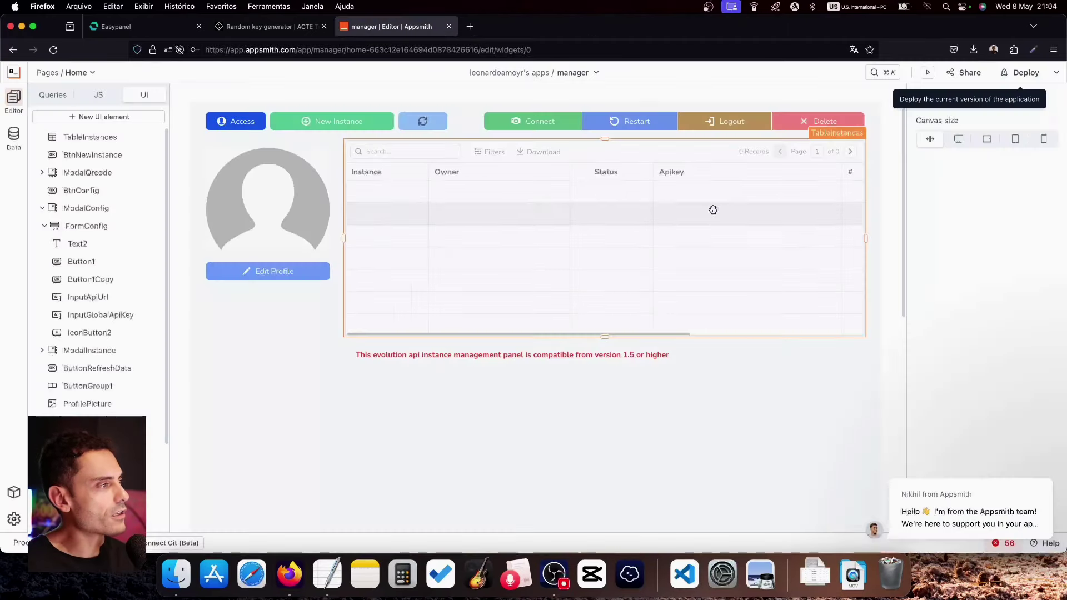
Step: Make the manager application public in its sharing settings and bring up its embed URL
left_click(971, 75)
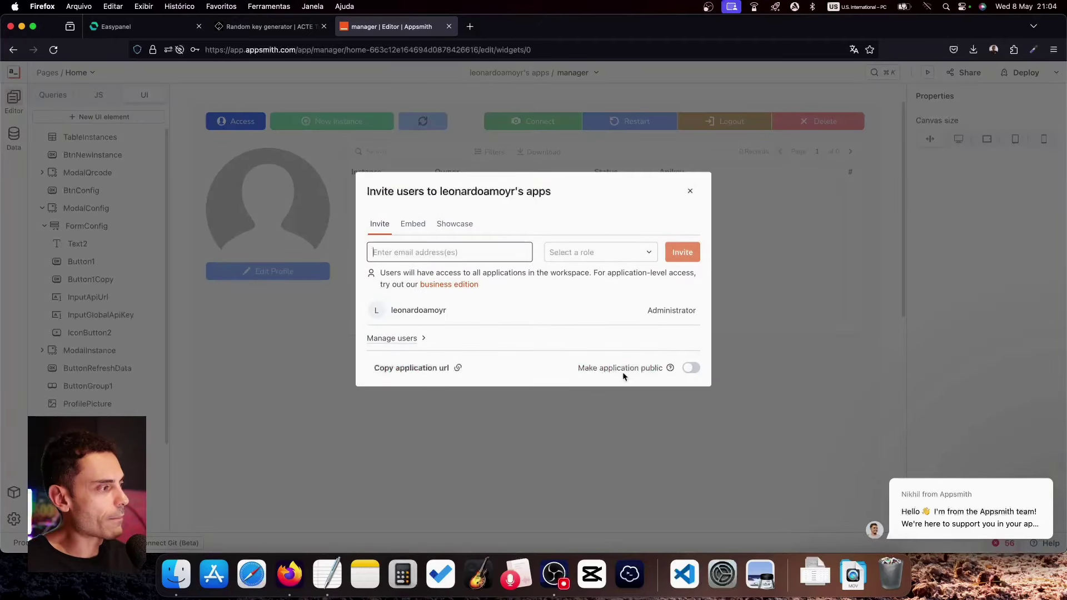
left_click(690, 368)
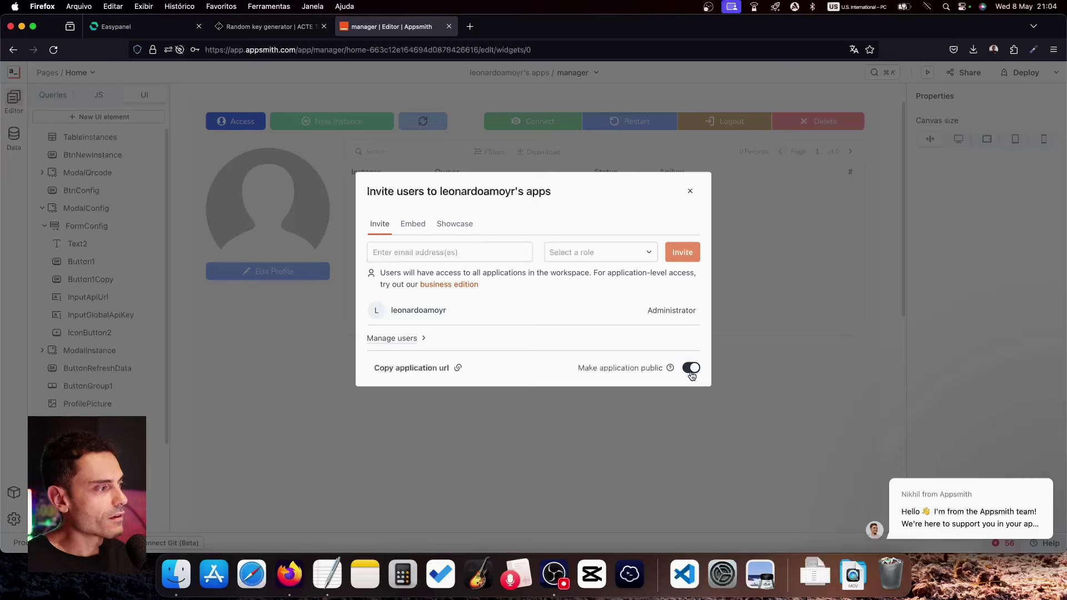
left_click(416, 224)
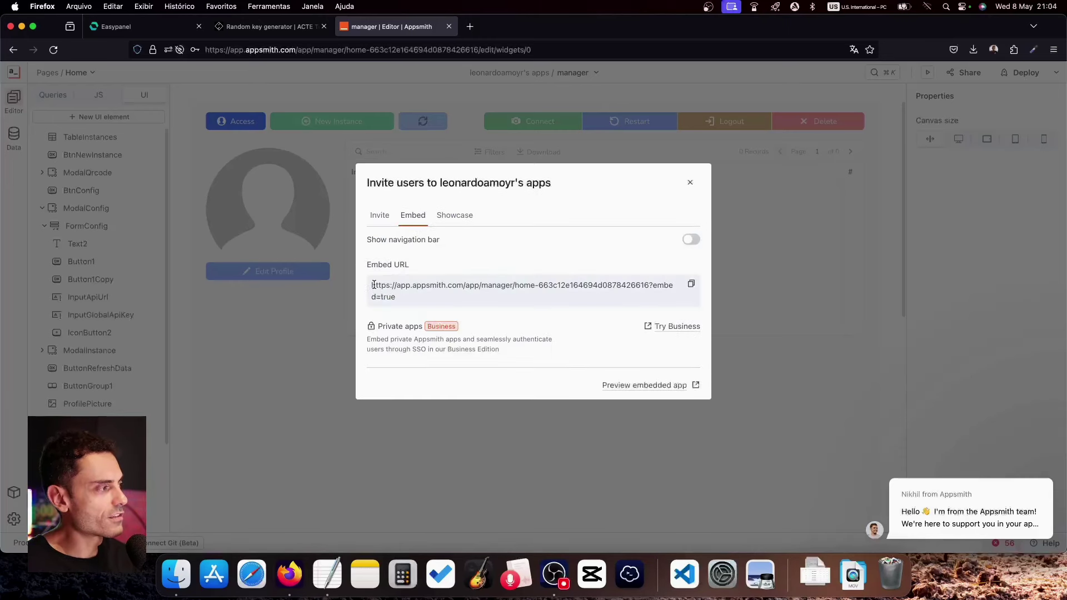
left_click_drag(374, 285, 424, 300)
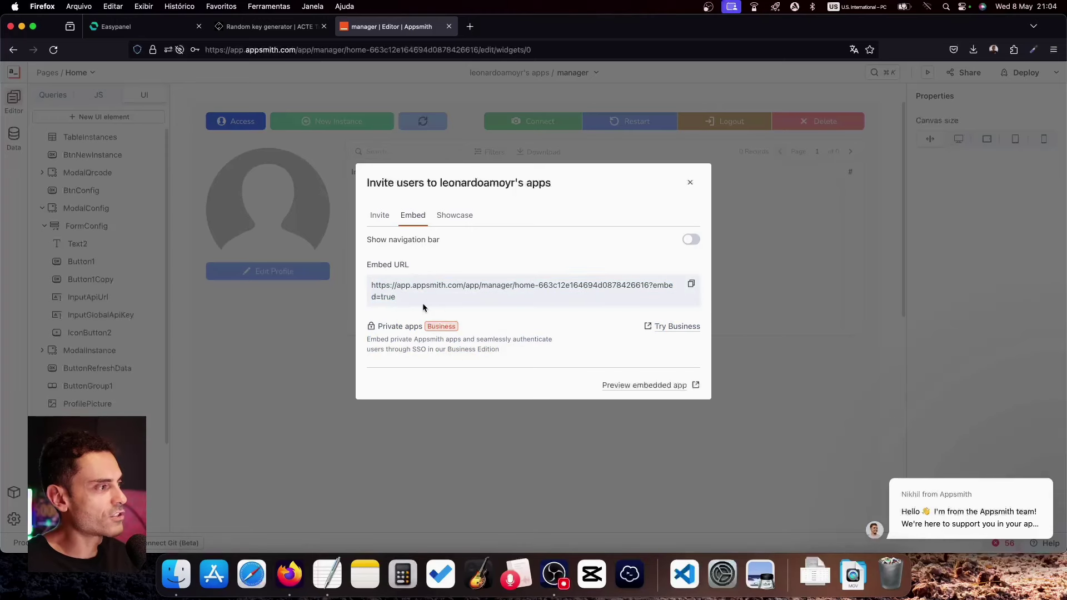
left_click_drag(382, 289, 498, 299)
left_click(498, 299)
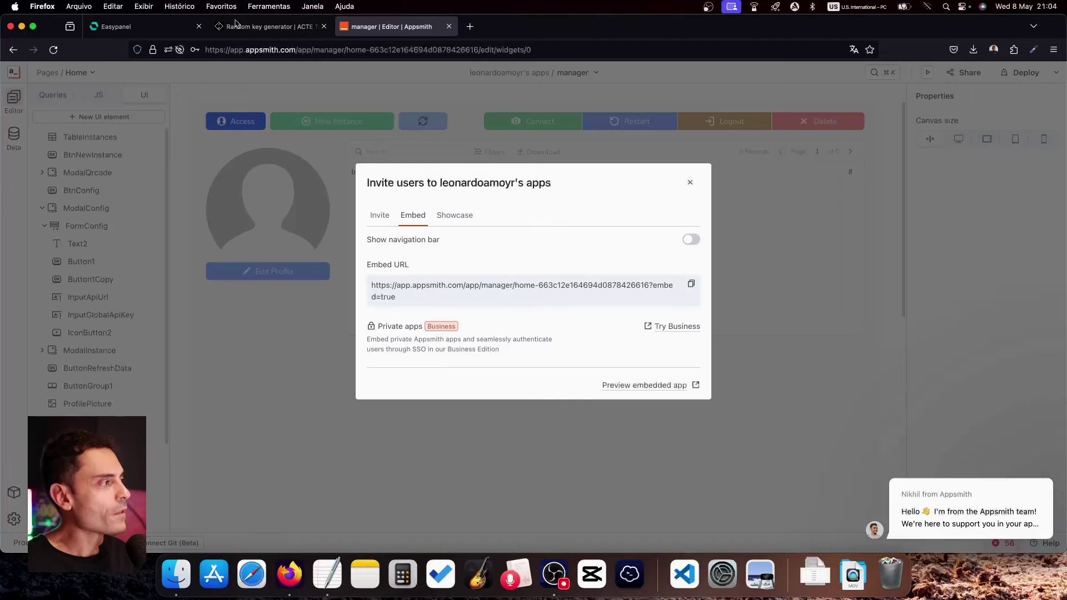
Step: Close the random key generator page and review evolutionapi's environment variables and domain in Easypanel
left_click(254, 27)
key("super+w")
scroll(460, 432, "down", 10)
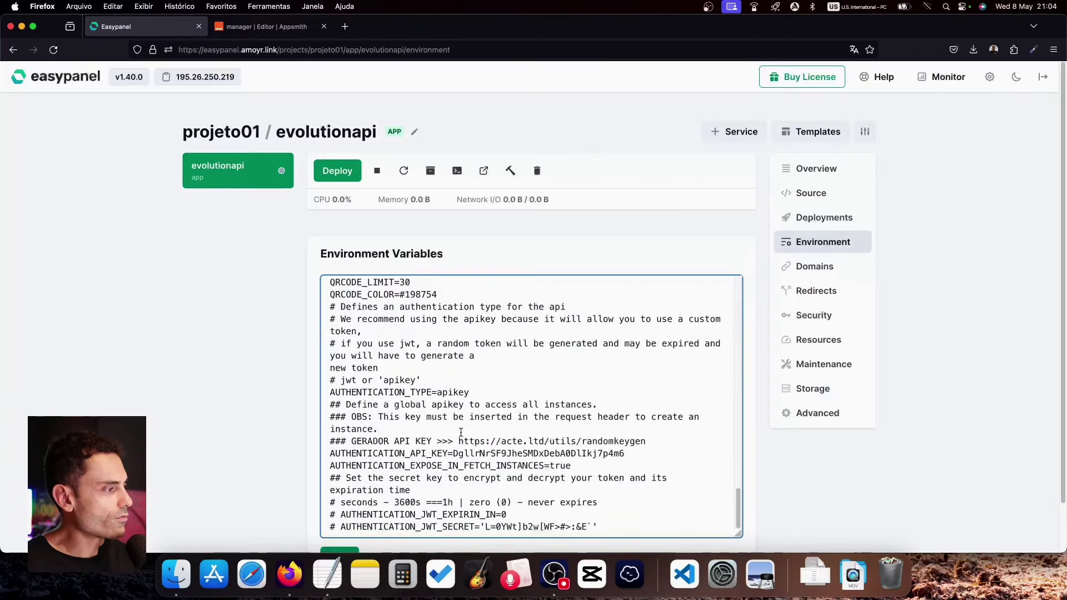
scroll(460, 432, "down", 2)
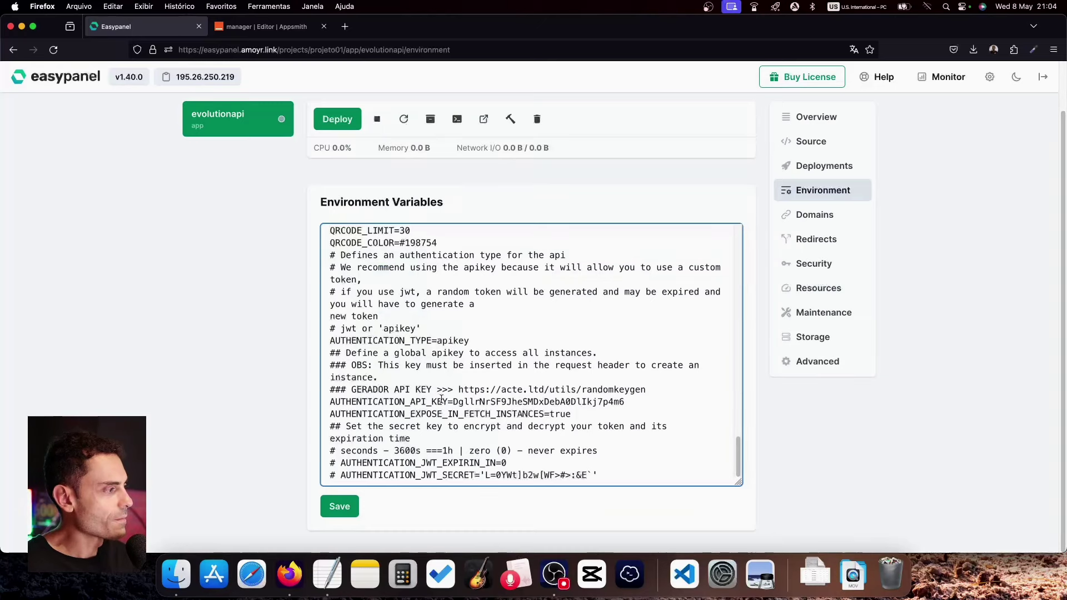
scroll(659, 325, "up", 15)
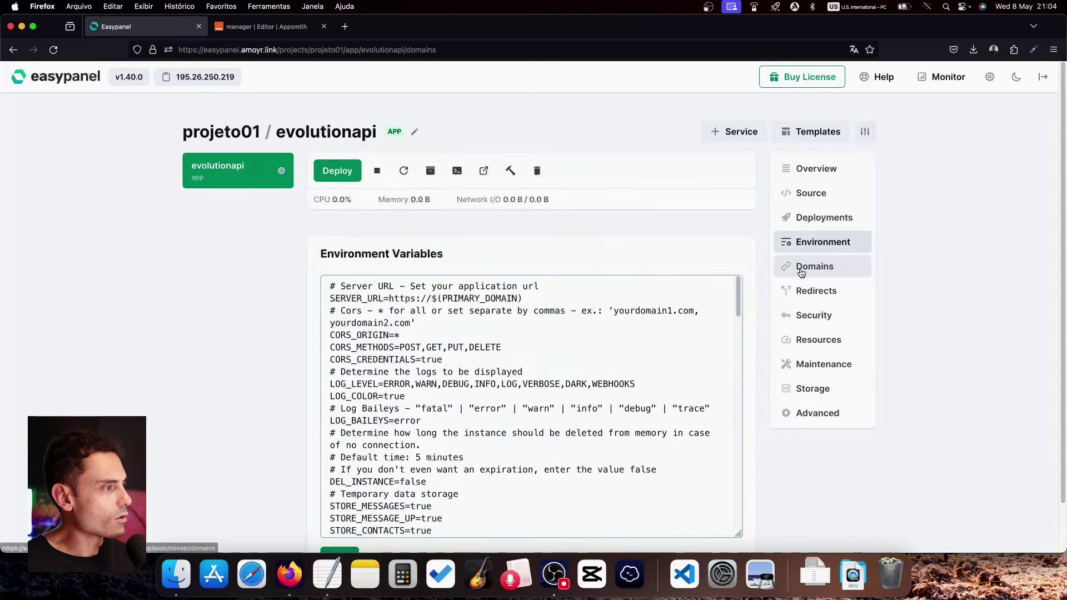
left_click(800, 267)
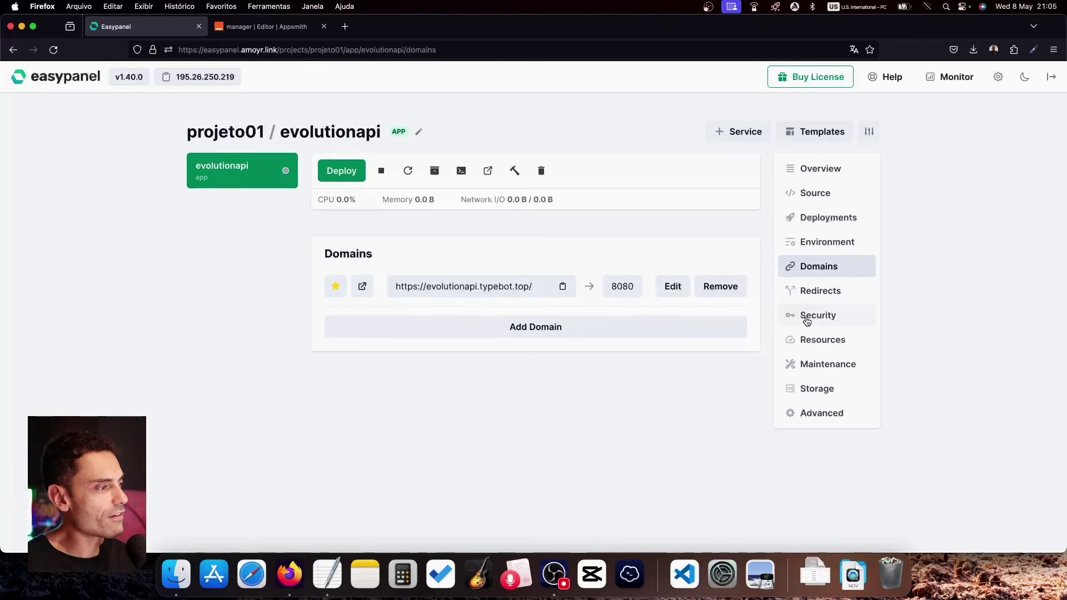
Step: Add a volume mount named evolution_instances with the mount path /evolution/instances to evolutionapi's storage
left_click(821, 391)
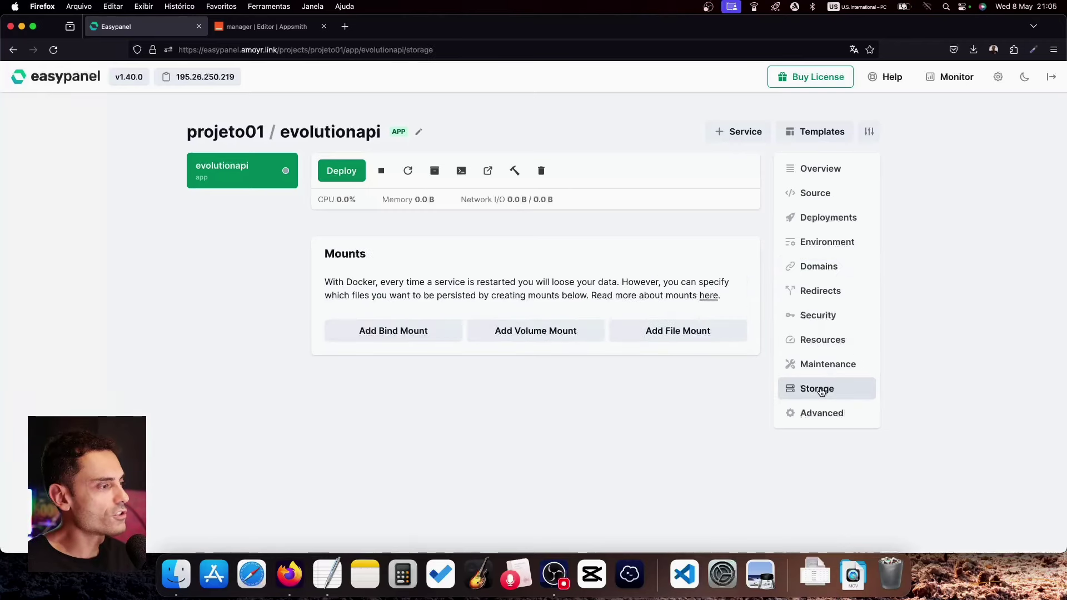
left_click(553, 333)
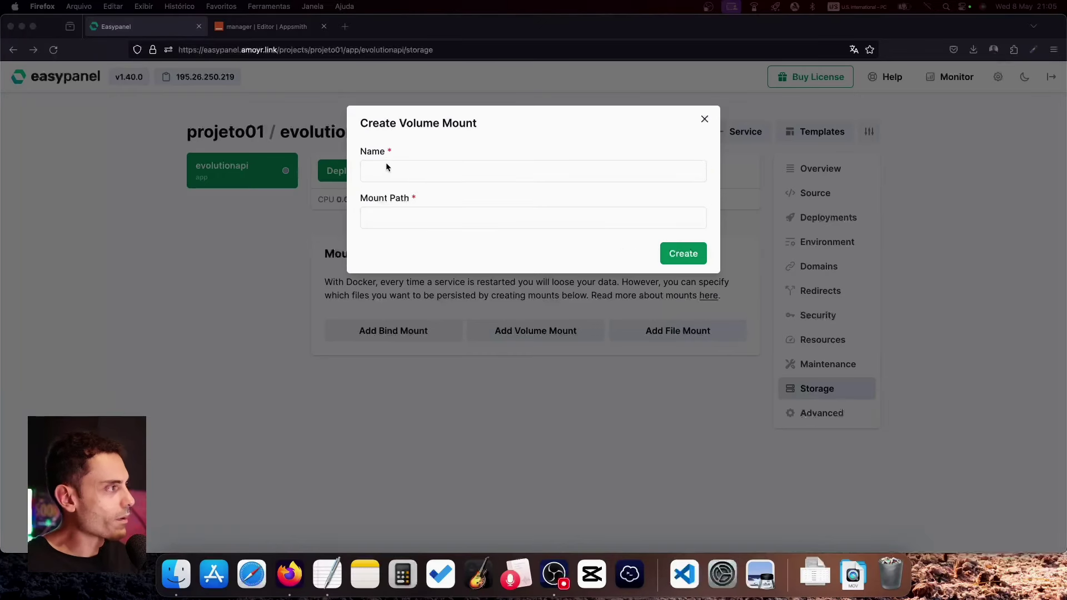
type("evolution_instances - /evolution/instances")
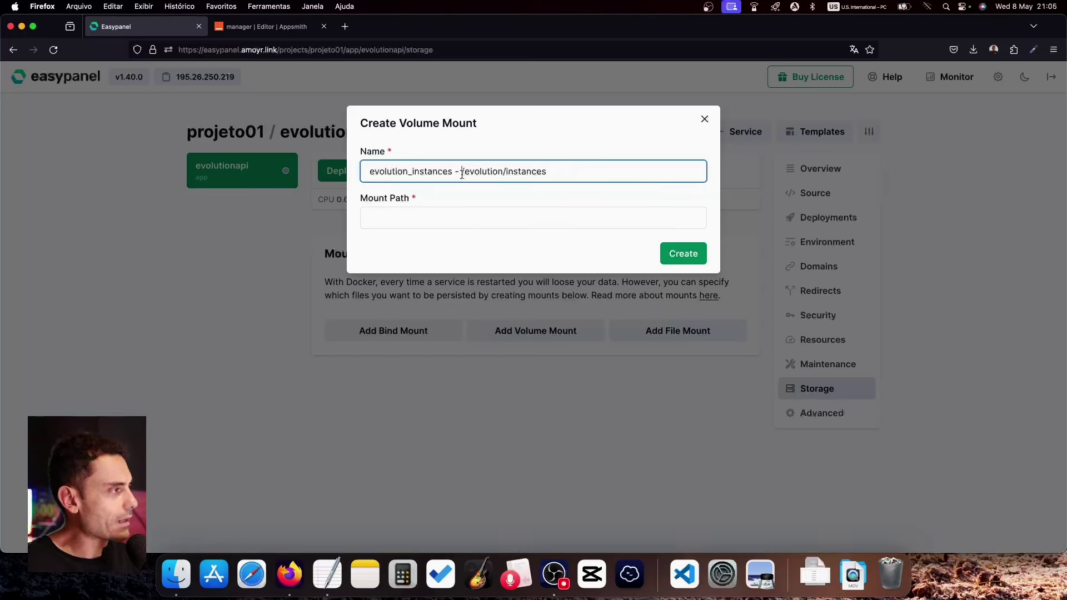
left_click_drag(462, 174, 554, 169)
key("super+x")
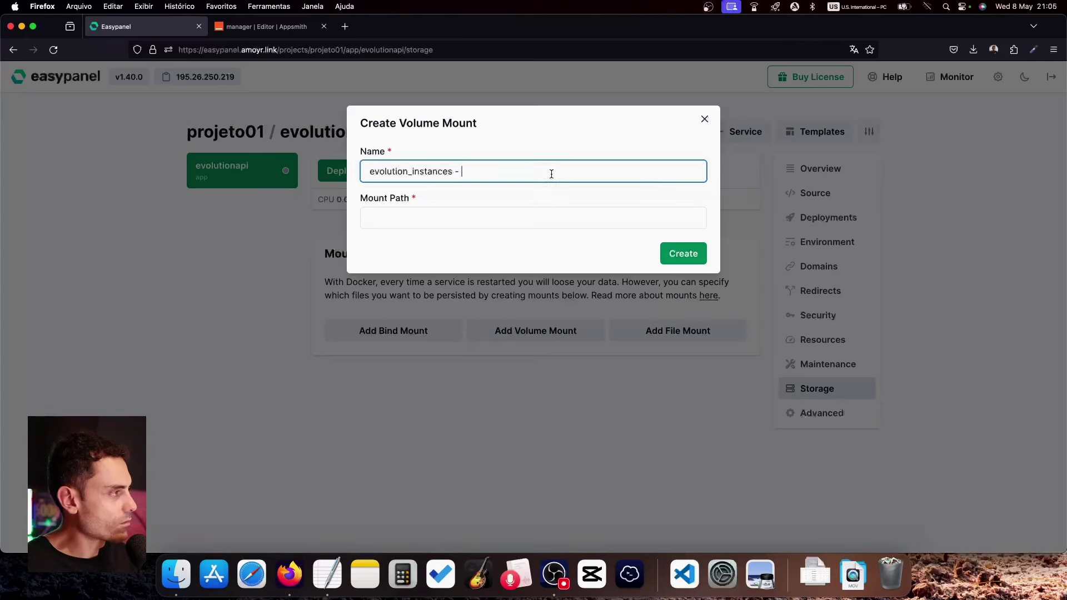
left_click(451, 214)
key("super+v")
left_click(471, 175)
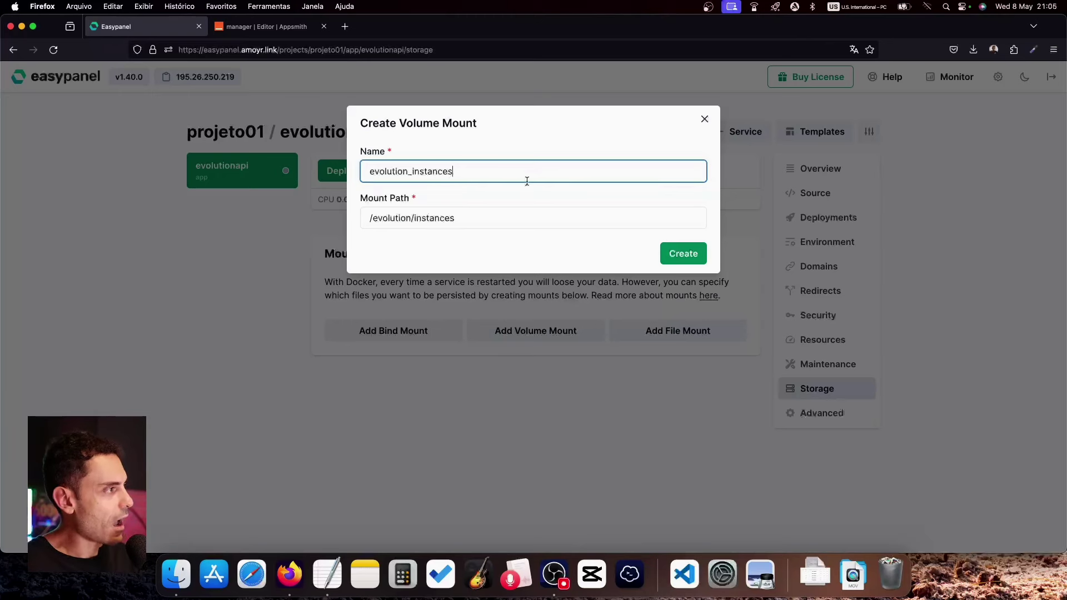
left_click(369, 219)
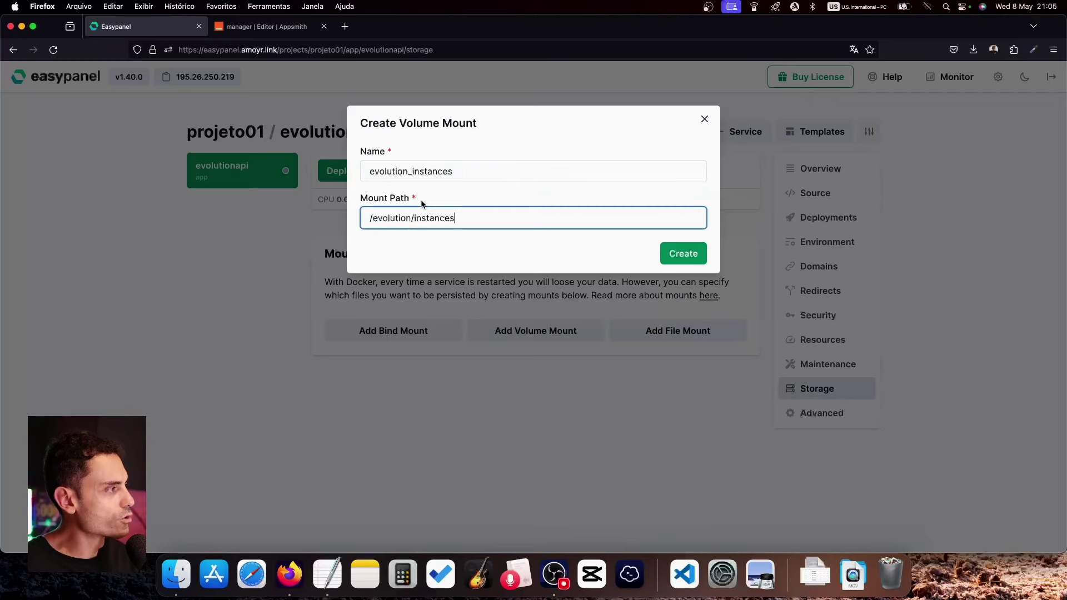
left_click(671, 263)
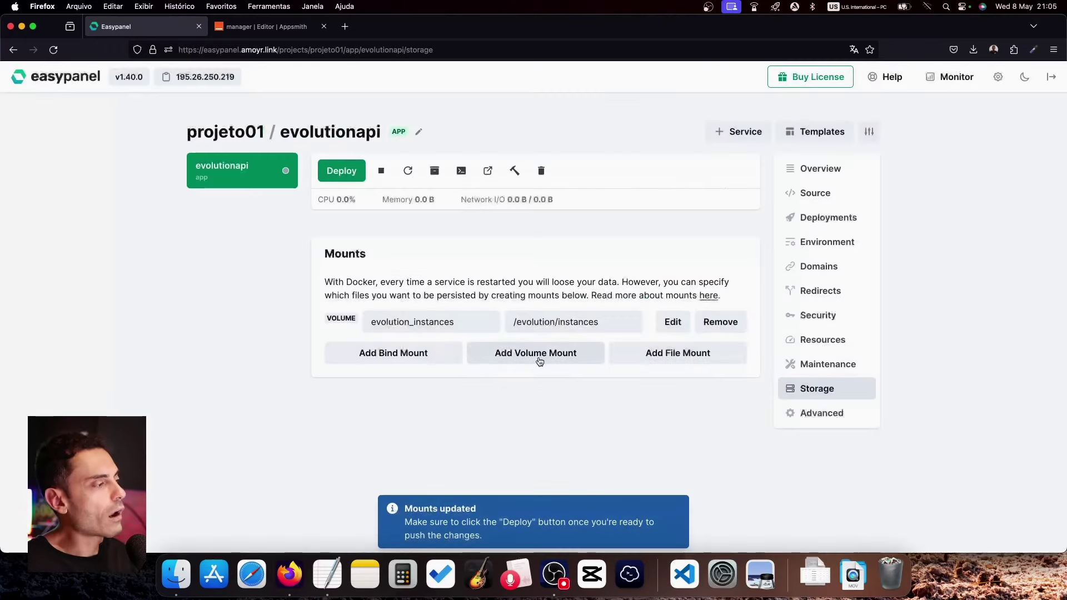
Step: Add a second volume mount named evolution_store with the mount path /evolution/store to evolutionapi's storage
left_click(538, 358)
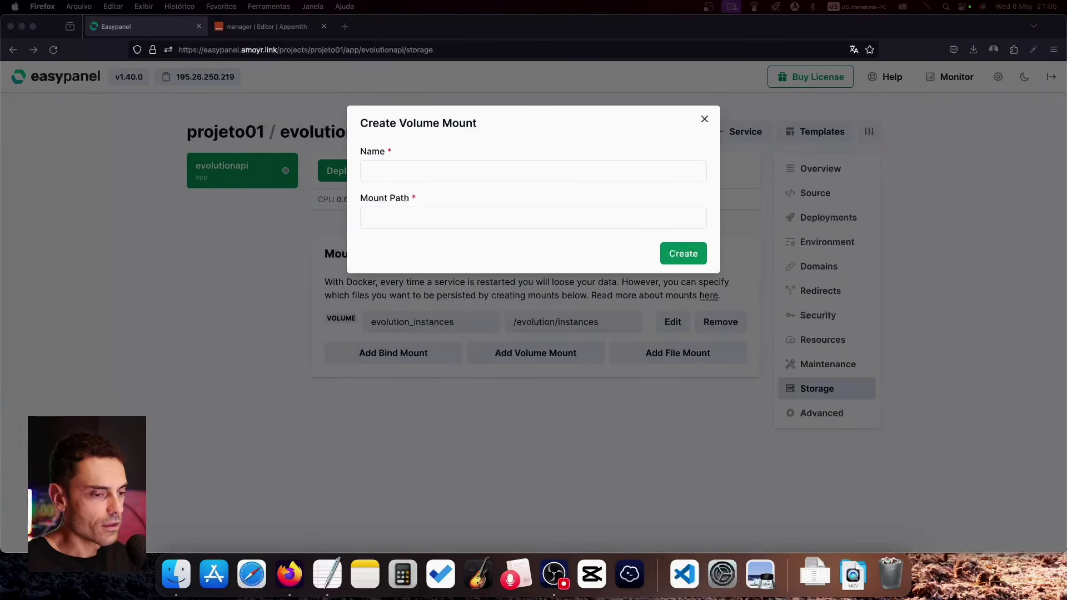
left_click(454, 176)
key("super+v")
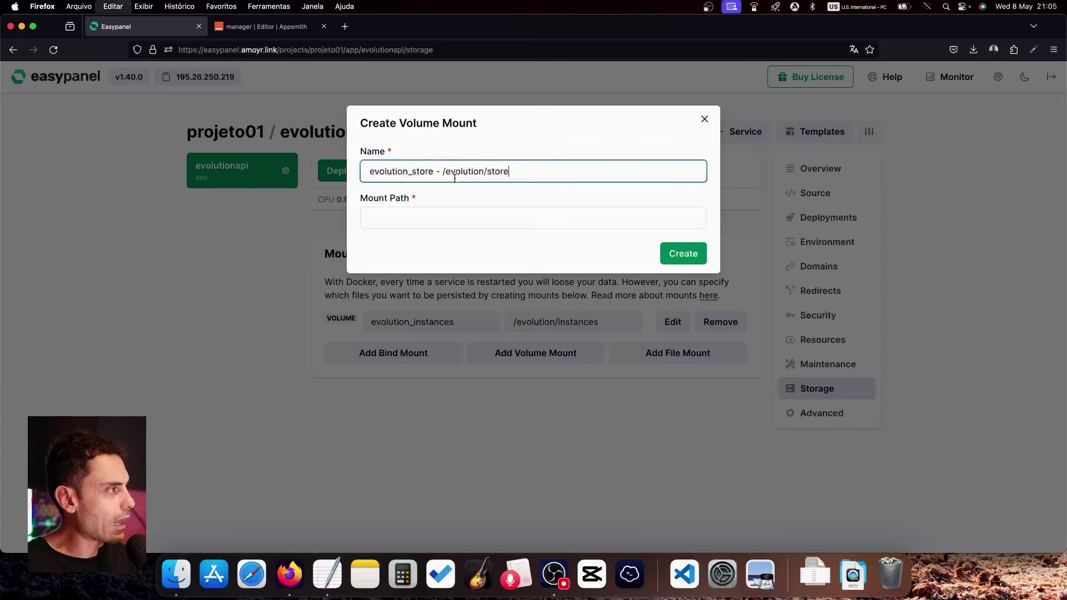
left_click_drag(444, 175, 536, 173)
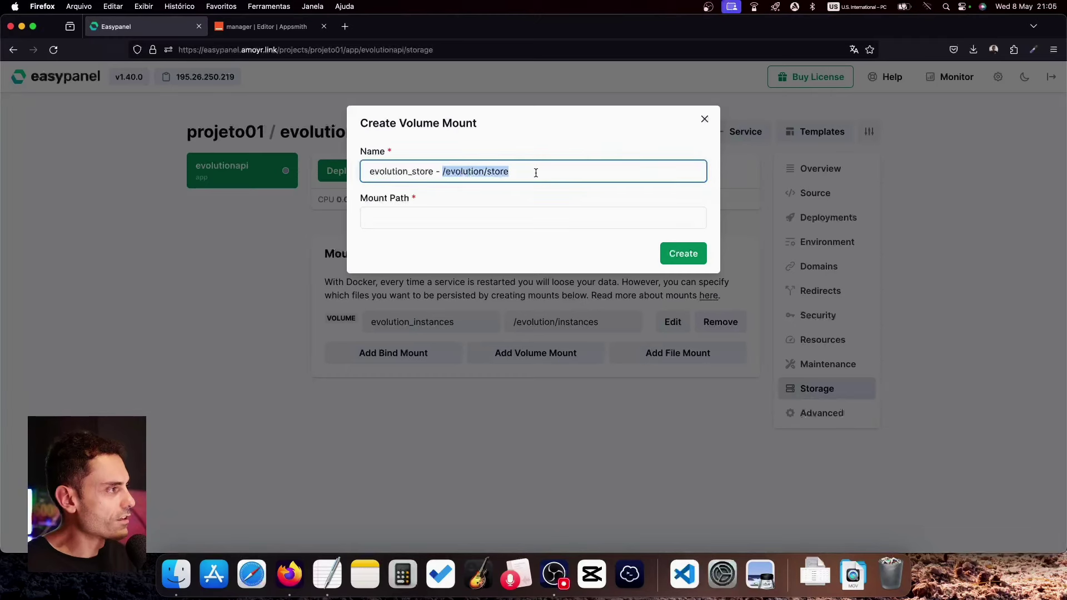
key("super+x")
left_click(421, 217)
key("super+v")
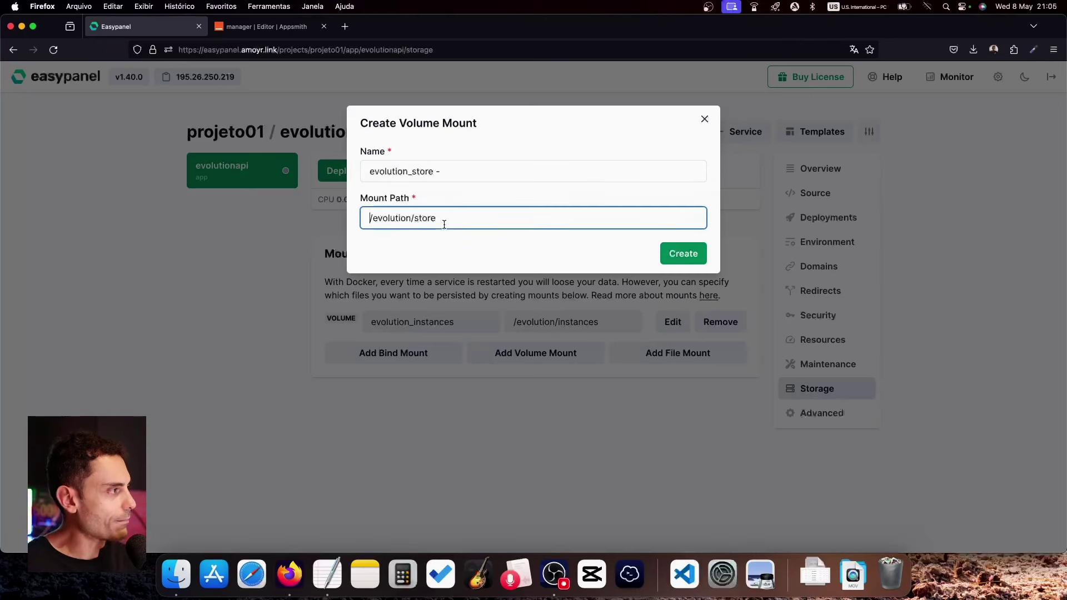
left_click(489, 173)
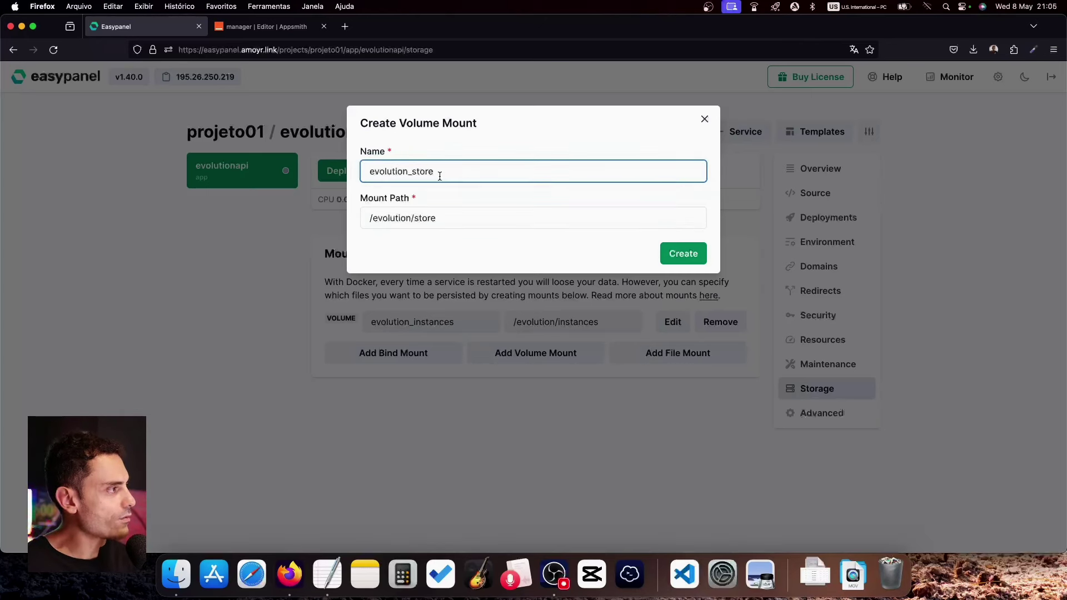
left_click(676, 254)
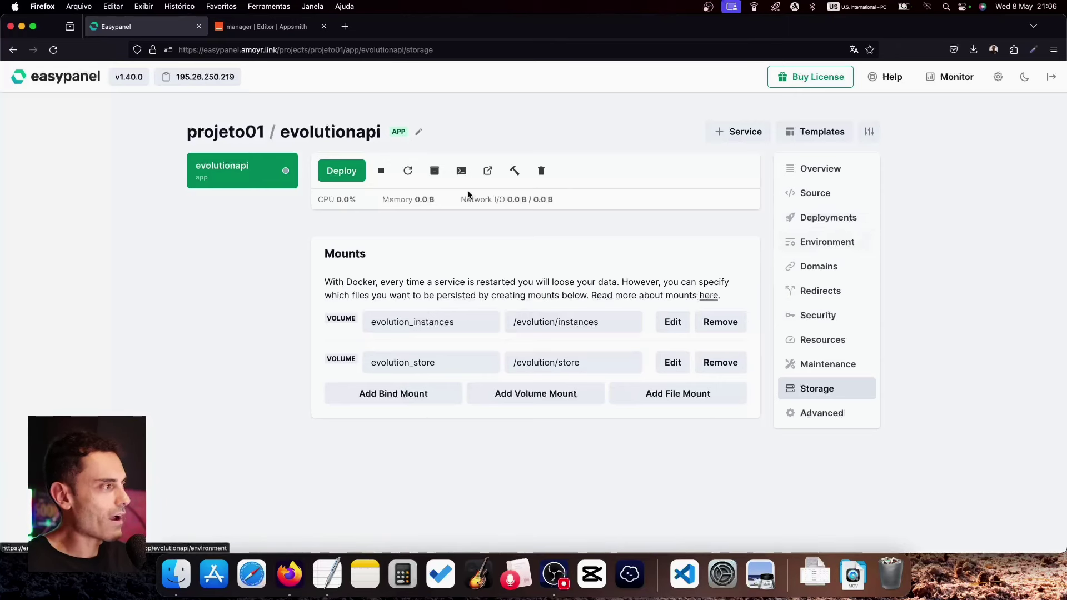
Step: Deploy the evolutionapi service and check its logs and deployment history
left_click(347, 176)
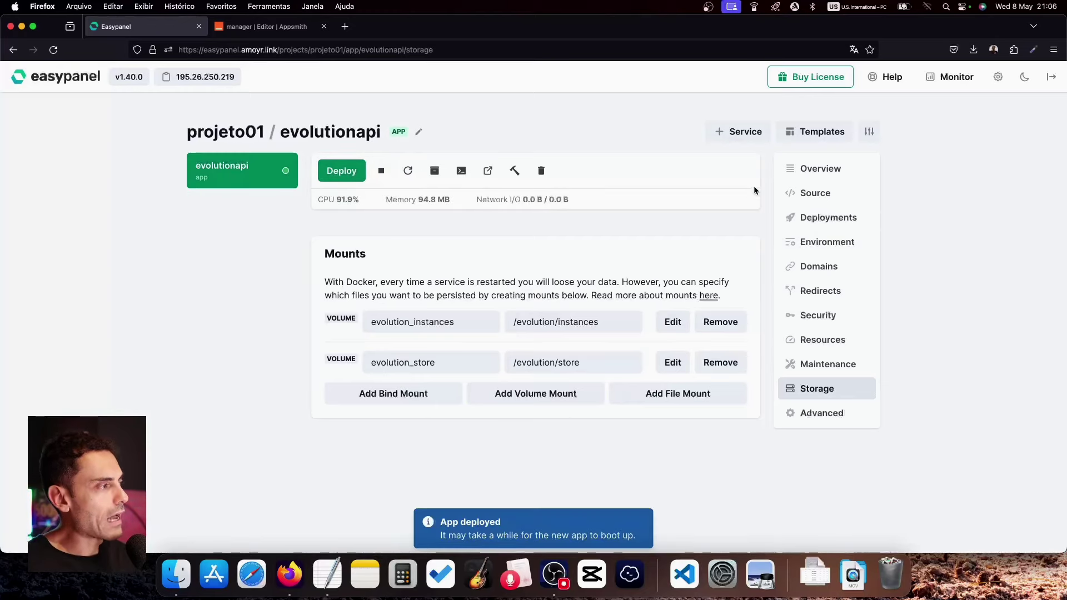
left_click(820, 169)
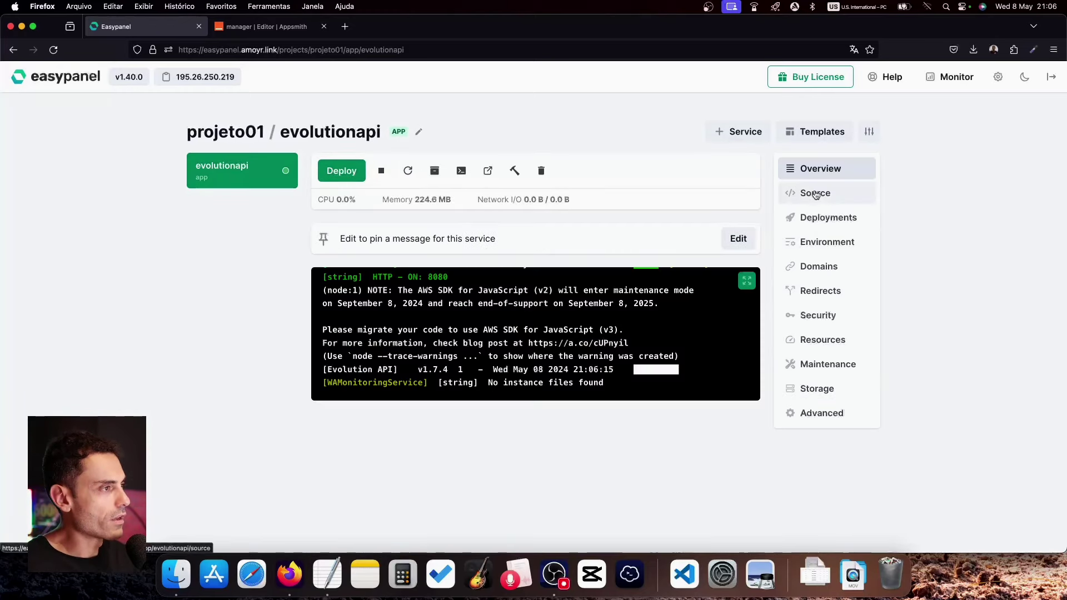
left_click(828, 217)
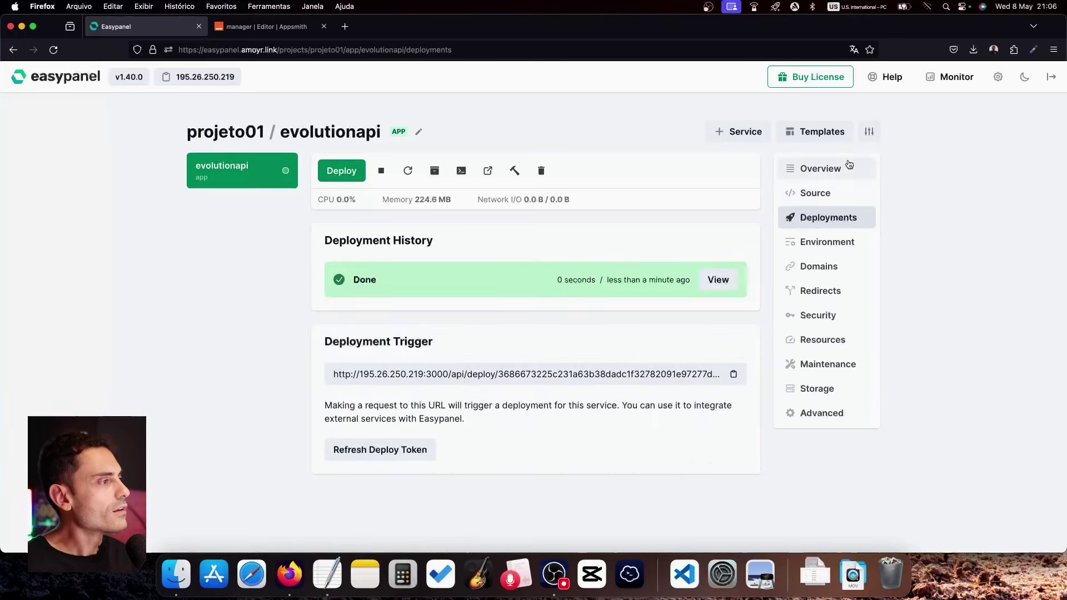
left_click(813, 168)
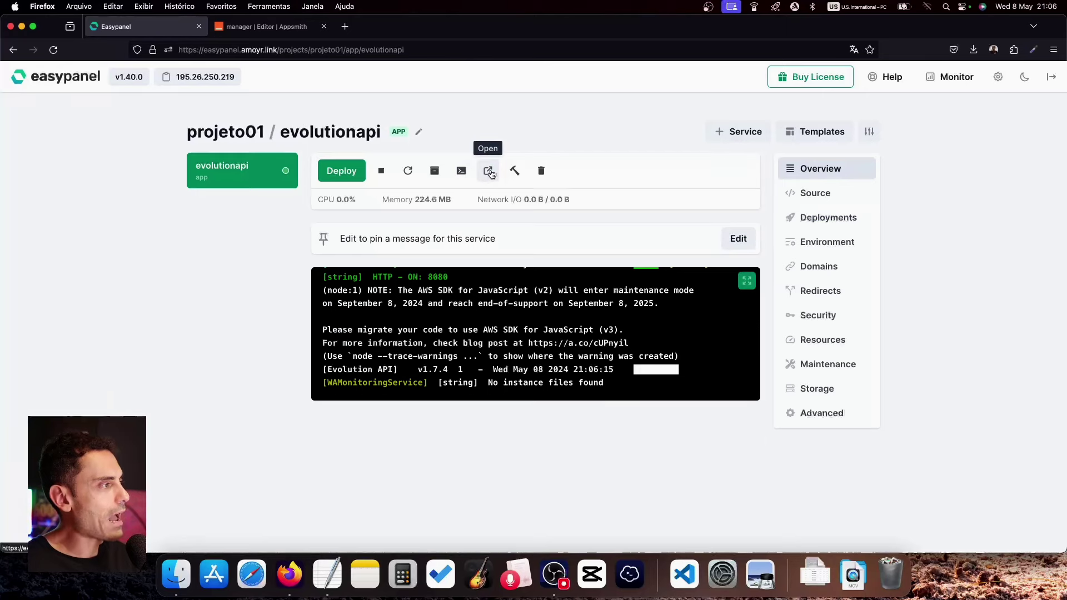
Step: Open evolutionapi's public address and examine the status and message in its JSON response
left_click(489, 172)
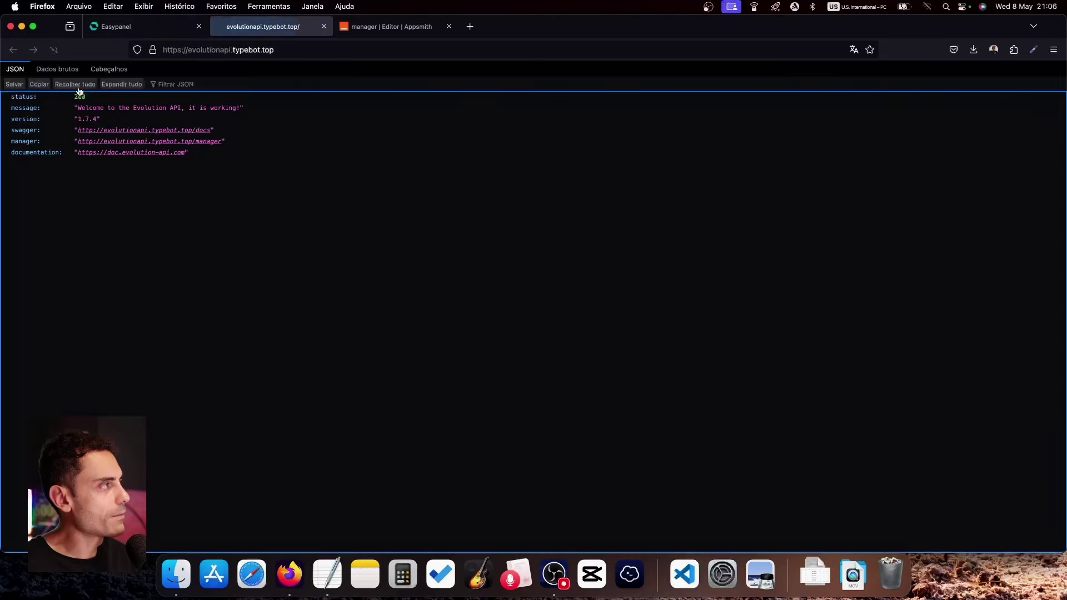
left_click(81, 108)
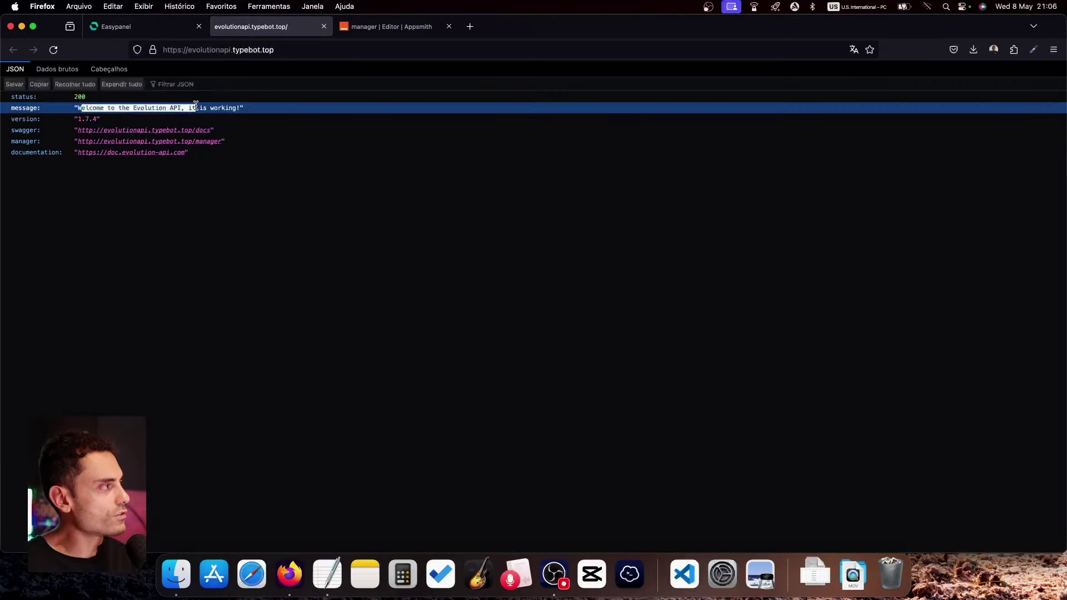
left_click_drag(185, 108, 243, 106)
left_click(243, 108)
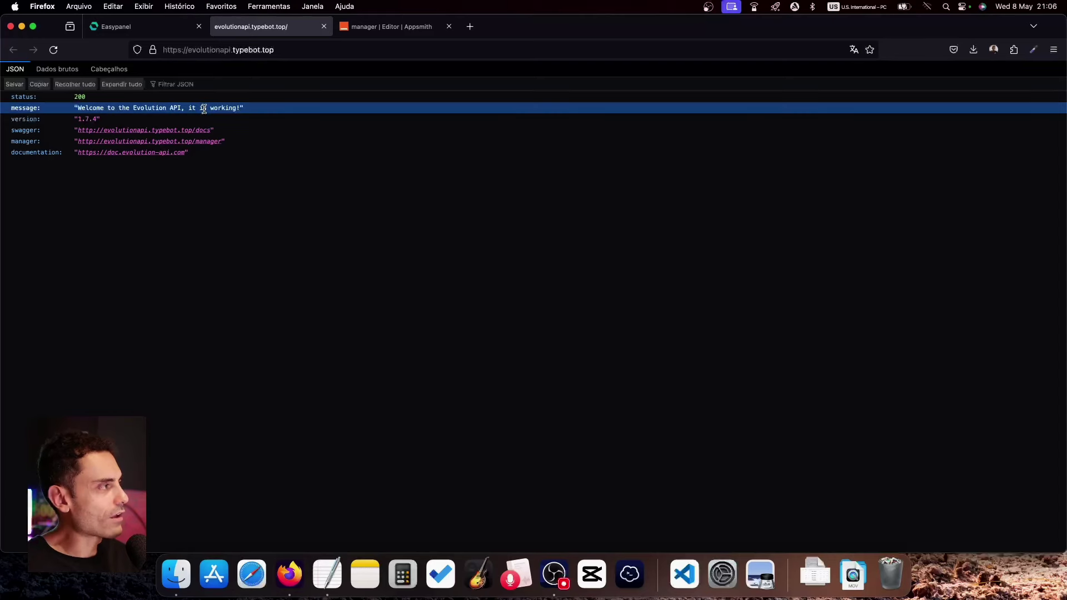
left_click(77, 97)
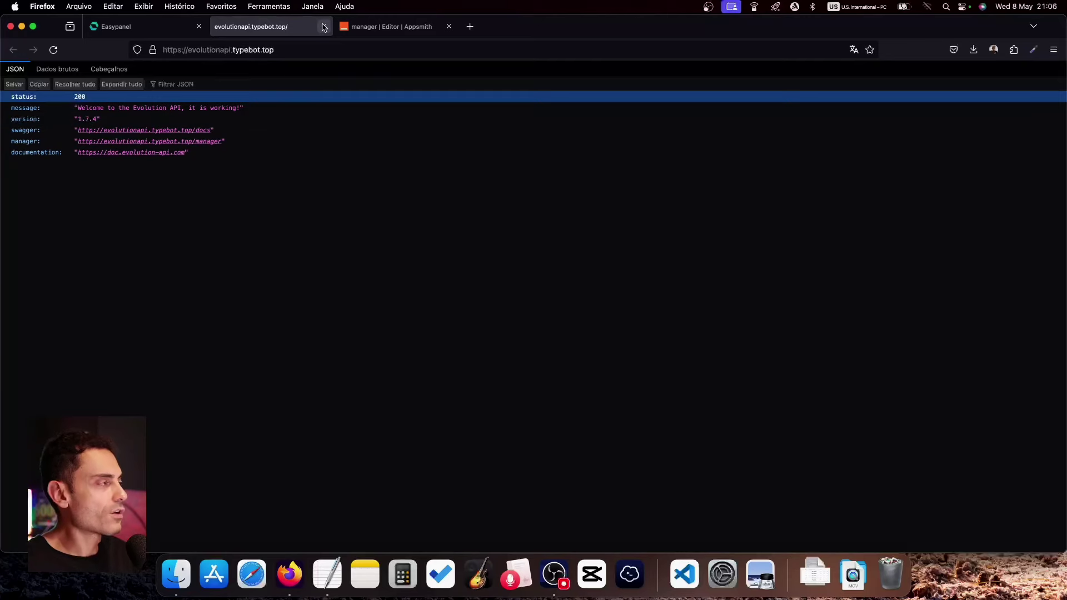
Step: Review the manager application's embed URL in Appsmith and close the evolutionapi.typebot.top response page
left_click(383, 28)
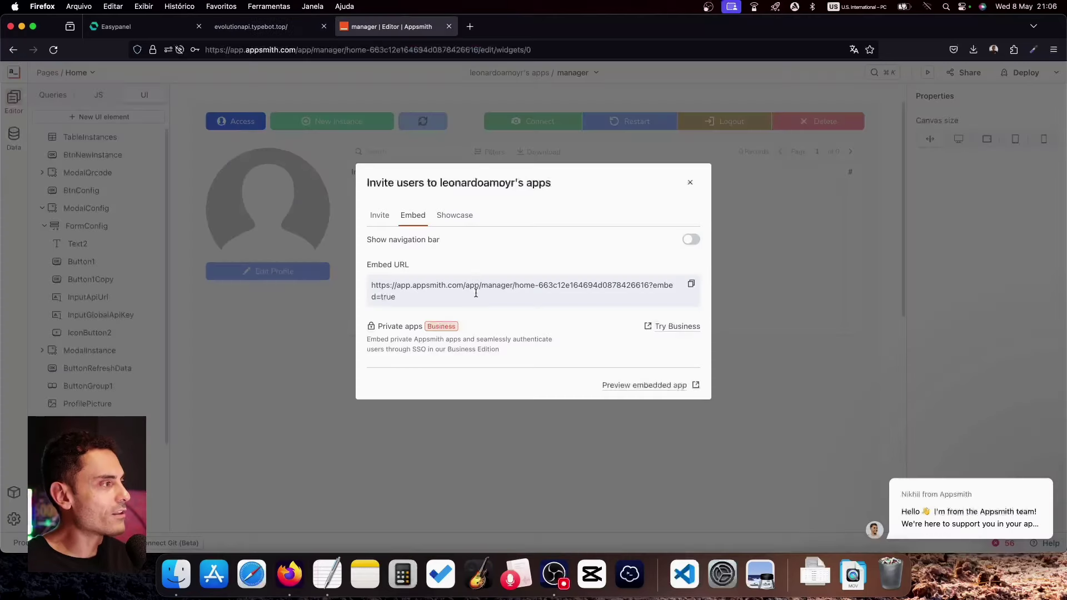
left_click_drag(375, 284, 402, 292)
left_click(399, 289)
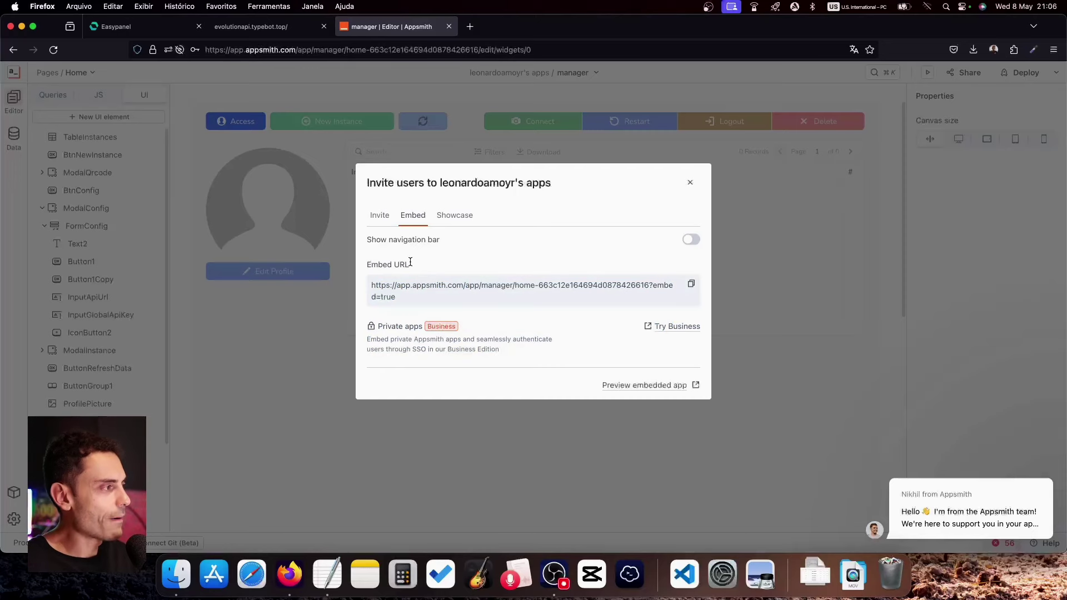
left_click(251, 27)
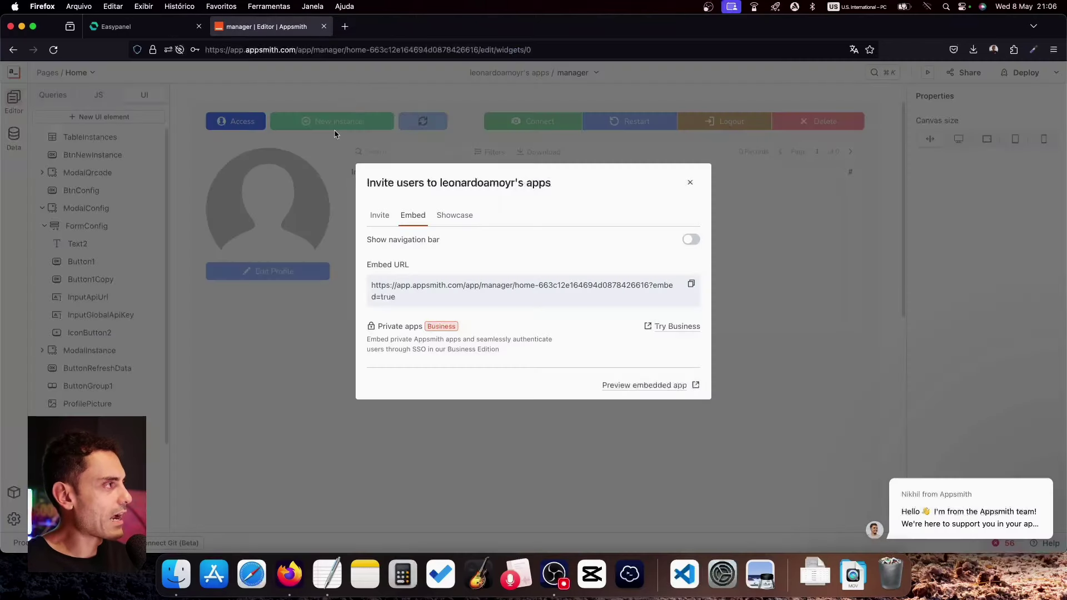
left_click(324, 26)
Step: Return to Easypanel and start an Sh session in evolutionapi's service console
left_click(145, 32)
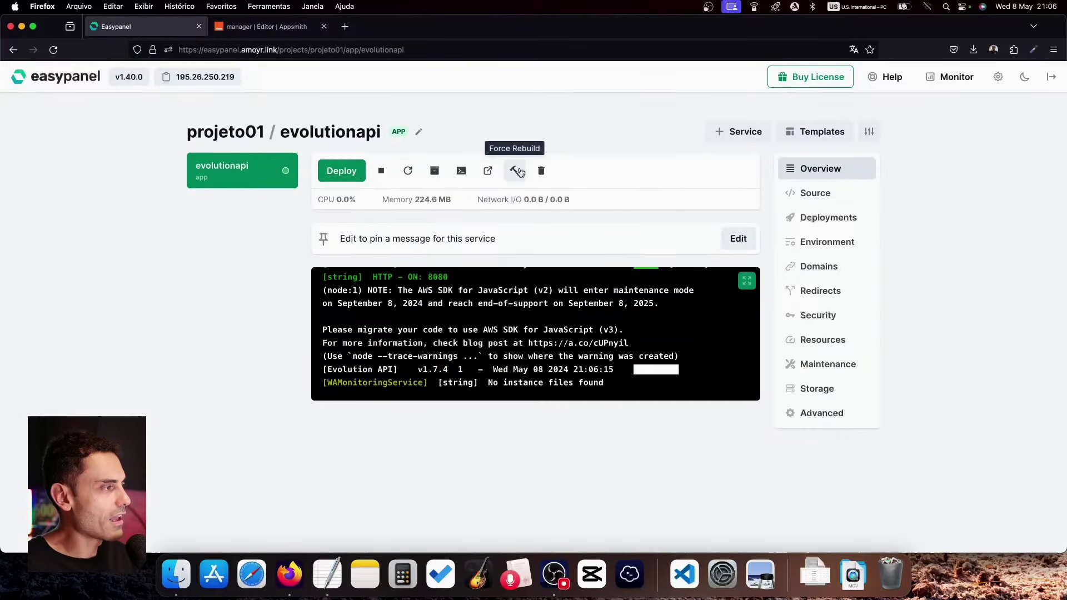
left_click(462, 173)
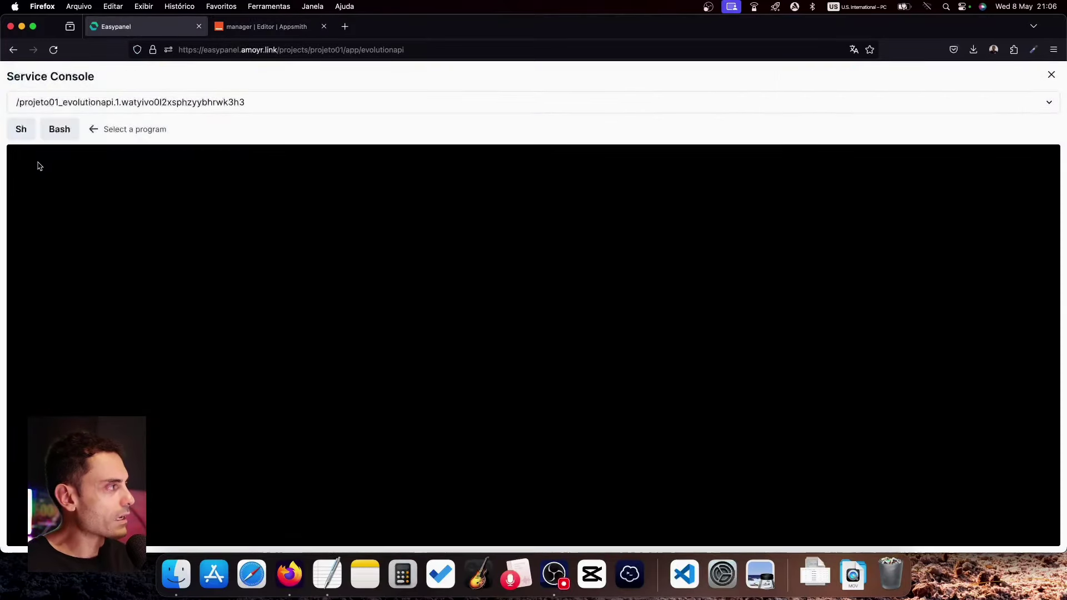
left_click(20, 130)
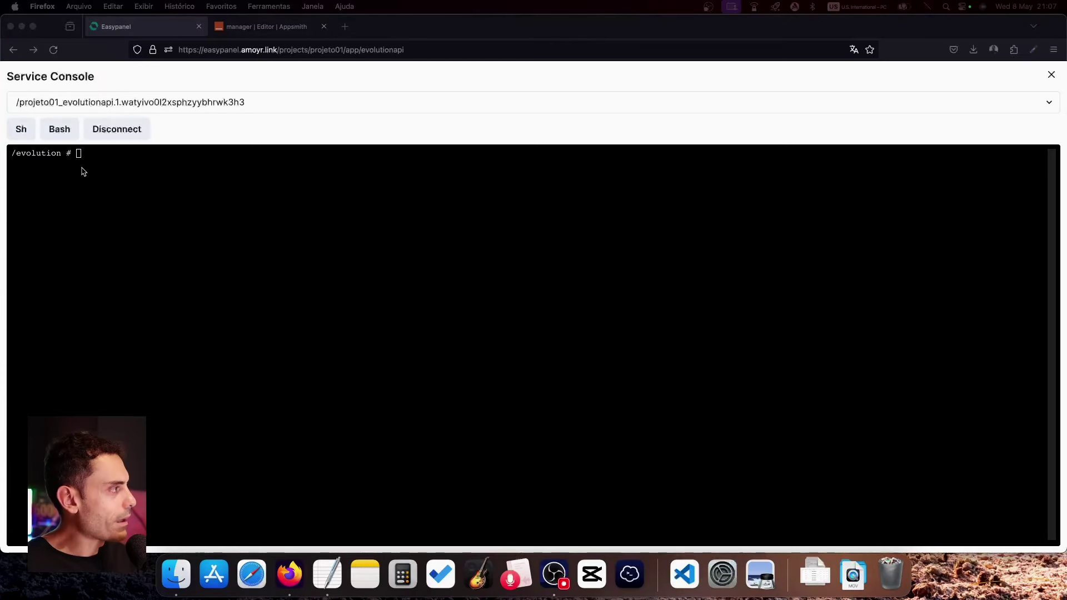